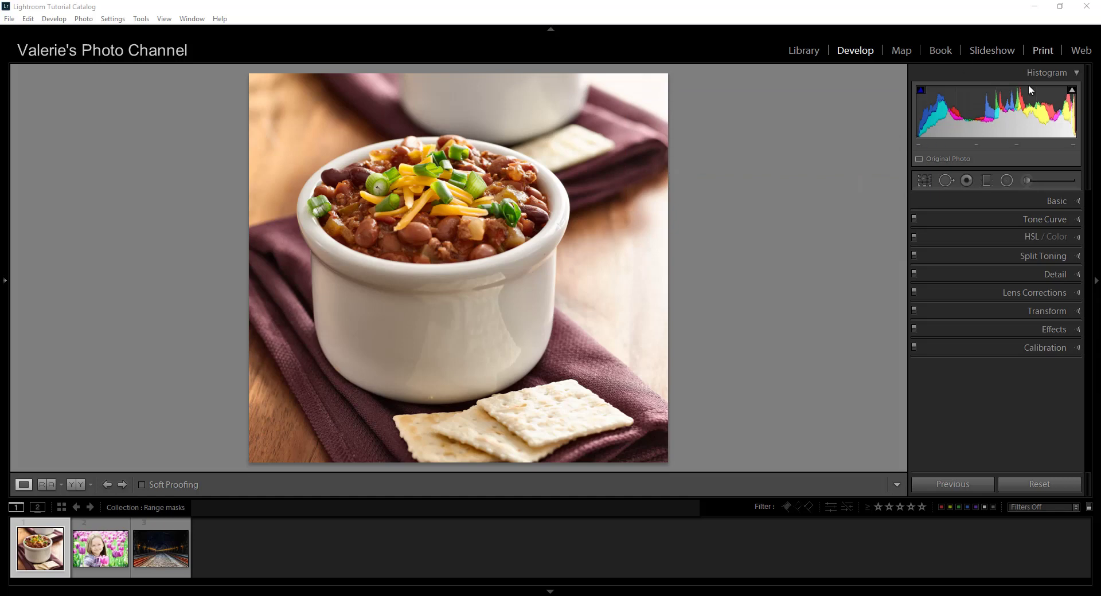
- Start an Adjustment Brush with Show Selected Mask Overlay and Auto Mask turned on
{"action": "left_click", "coordinate": [1027, 181]}
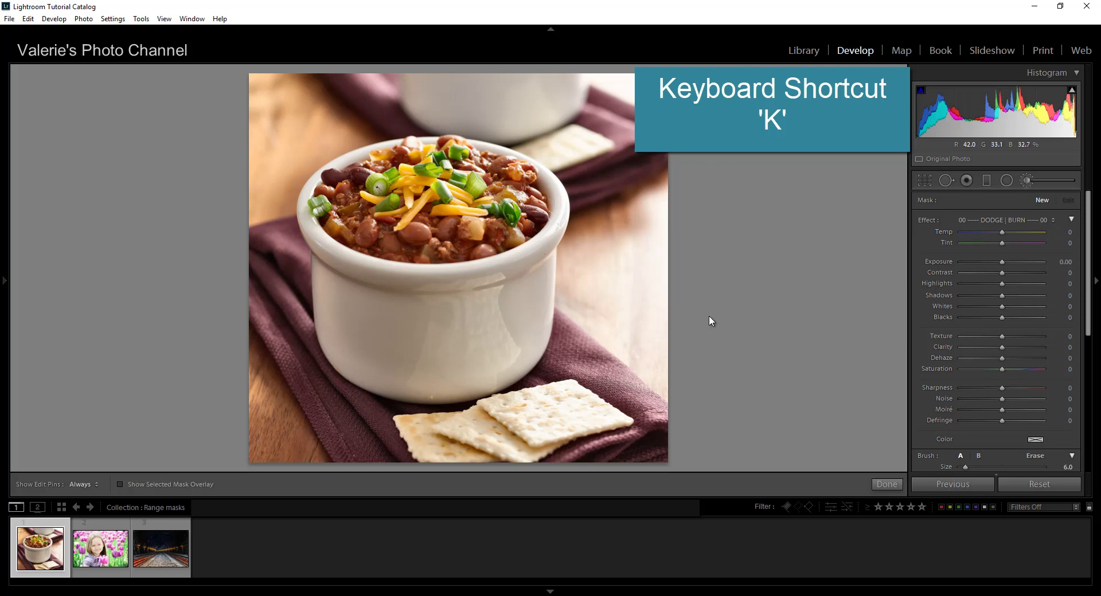
{"action": "scroll", "coordinate": [975, 337], "scroll_direction": "down", "scroll_amount": 2}
{"action": "scroll", "coordinate": [975, 342], "scroll_direction": "down", "scroll_amount": 2}
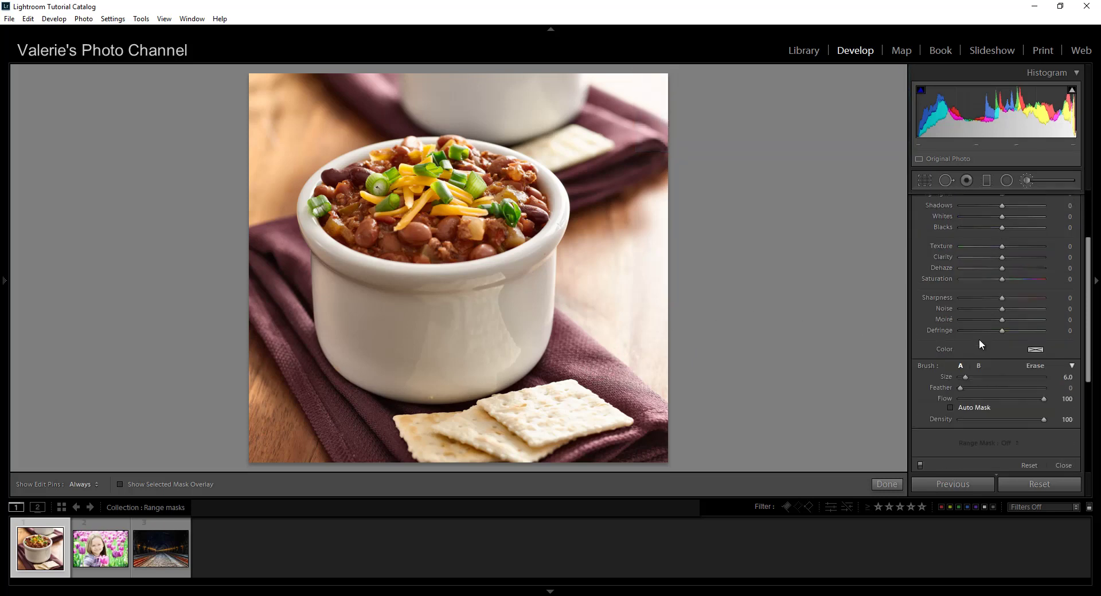
{"action": "left_click", "coordinate": [121, 485]}
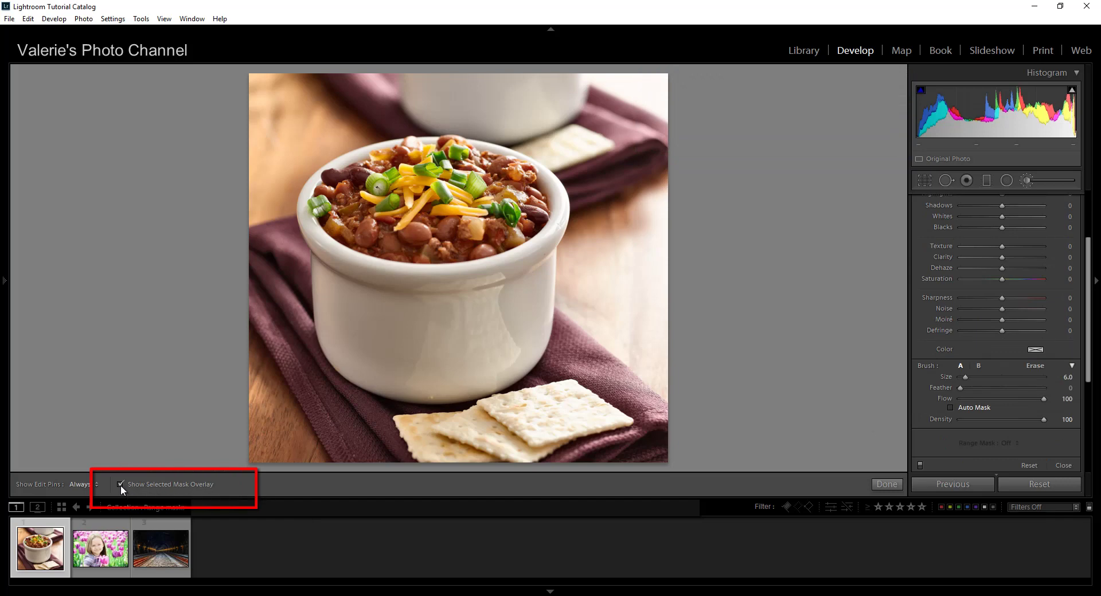
{"action": "left_click", "coordinate": [950, 408]}
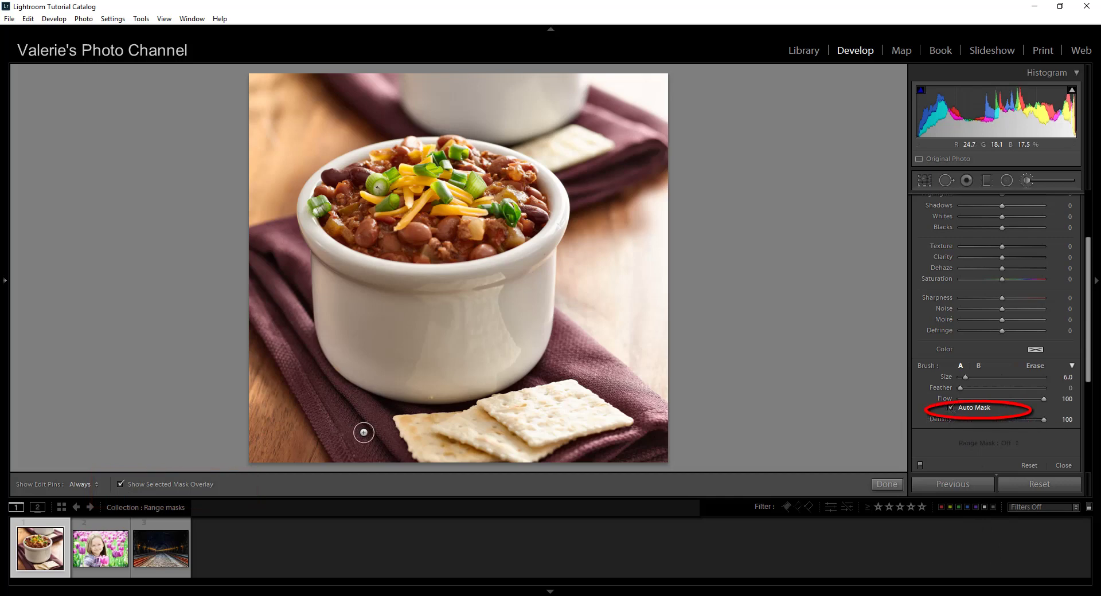
- Paint the mask over the napkin near the crackers and along its right side
{"action": "scroll", "coordinate": [360, 437], "scroll_direction": "up", "scroll_amount": 5}
{"action": "key", "text": "h"}
{"action": "mouse_move", "coordinate": [377, 452]}
{"action": "left_mouse_down"}
{"action": "mouse_move", "coordinate": [393, 473]}
{"action": "mouse_move", "coordinate": [399, 456]}
{"action": "mouse_move", "coordinate": [414, 484]}
{"action": "mouse_move", "coordinate": [401, 453]}
{"action": "mouse_move", "coordinate": [417, 486]}
{"action": "mouse_move", "coordinate": [355, 444]}
{"action": "mouse_move", "coordinate": [372, 475]}
{"action": "mouse_move", "coordinate": [362, 432]}
{"action": "mouse_move", "coordinate": [307, 350]}
{"action": "mouse_move", "coordinate": [346, 447]}
{"action": "mouse_move", "coordinate": [374, 460]}
{"action": "mouse_move", "coordinate": [385, 434]}
{"action": "mouse_move", "coordinate": [325, 374]}
{"action": "mouse_move", "coordinate": [308, 332]}
{"action": "mouse_move", "coordinate": [308, 286]}
{"action": "mouse_move", "coordinate": [308, 345]}
{"action": "mouse_move", "coordinate": [298, 317]}
{"action": "mouse_move", "coordinate": [311, 369]}
{"action": "mouse_move", "coordinate": [296, 322]}
{"action": "mouse_move", "coordinate": [302, 346]}
{"action": "mouse_move", "coordinate": [284, 321]}
{"action": "mouse_move", "coordinate": [303, 372]}
{"action": "mouse_move", "coordinate": [282, 319]}
{"action": "mouse_move", "coordinate": [287, 265]}
{"action": "mouse_move", "coordinate": [276, 291]}
{"action": "mouse_move", "coordinate": [291, 256]}
{"action": "mouse_move", "coordinate": [318, 309]}
{"action": "mouse_move", "coordinate": [317, 347]}
{"action": "left_mouse_up"}
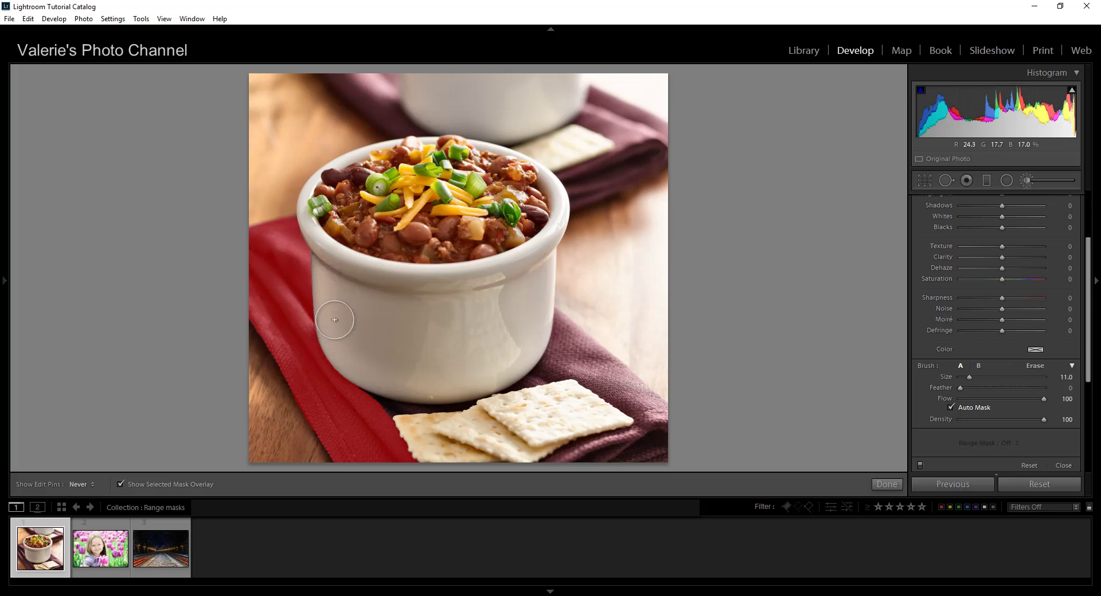
{"action": "key", "text": "h"}
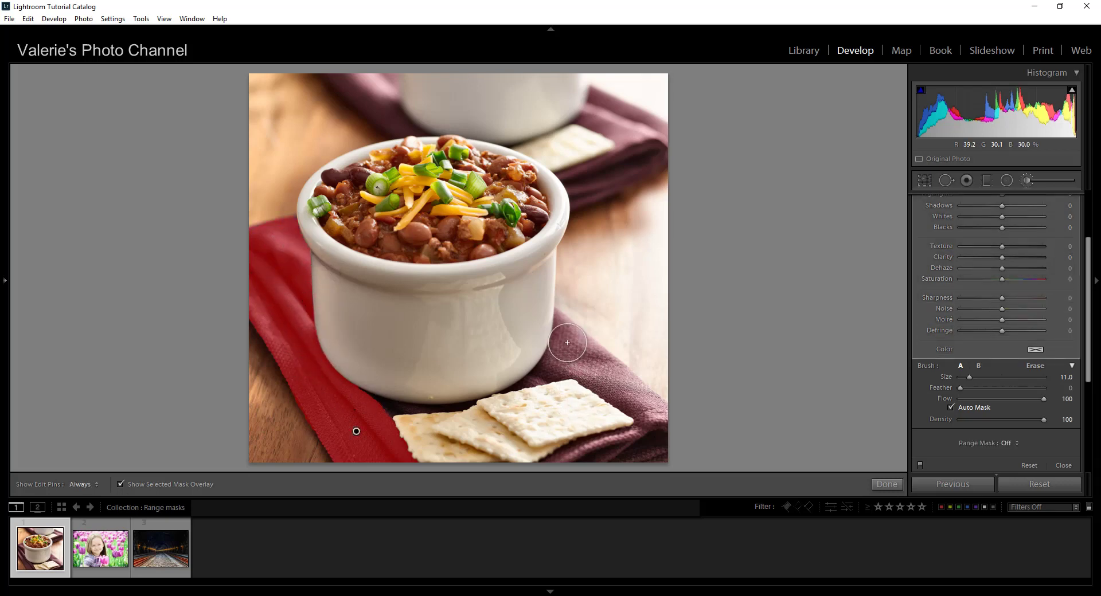
{"action": "key", "text": "h"}
{"action": "mouse_move", "coordinate": [565, 335]}
{"action": "left_mouse_down"}
{"action": "mouse_move", "coordinate": [653, 429]}
{"action": "mouse_move", "coordinate": [582, 457]}
{"action": "mouse_move", "coordinate": [629, 442]}
{"action": "mouse_move", "coordinate": [683, 458]}
{"action": "mouse_move", "coordinate": [633, 396]}
{"action": "mouse_move", "coordinate": [564, 358]}
{"action": "mouse_move", "coordinate": [581, 356]}
{"action": "mouse_move", "coordinate": [566, 329]}
{"action": "mouse_move", "coordinate": [659, 429]}
{"action": "mouse_move", "coordinate": [602, 447]}
{"action": "mouse_move", "coordinate": [639, 435]}
{"action": "left_mouse_up"}
{"action": "key", "text": "h"}
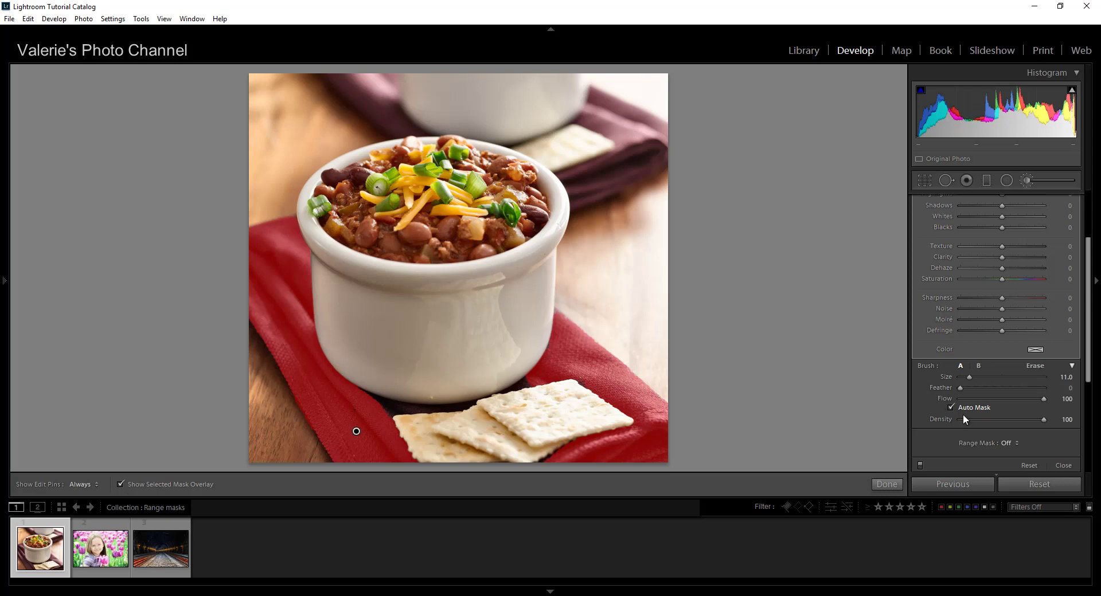
- Reset the brush adjustment and zoom the Navigator out to 1:16
{"action": "left_click", "coordinate": [1041, 483]}
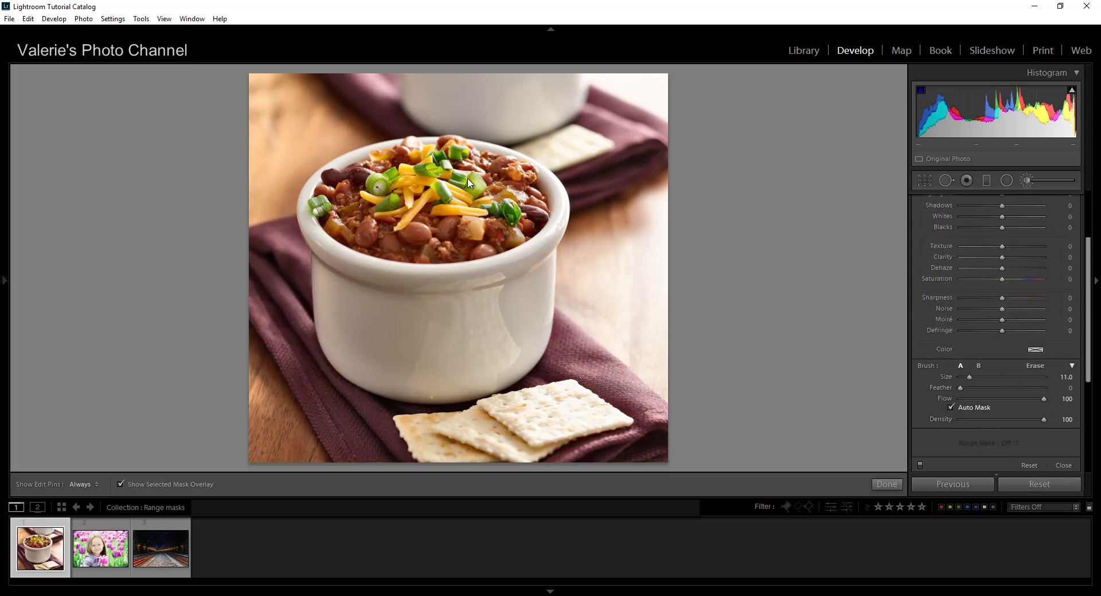
{"action": "mouse_move", "coordinate": [10, 284]}
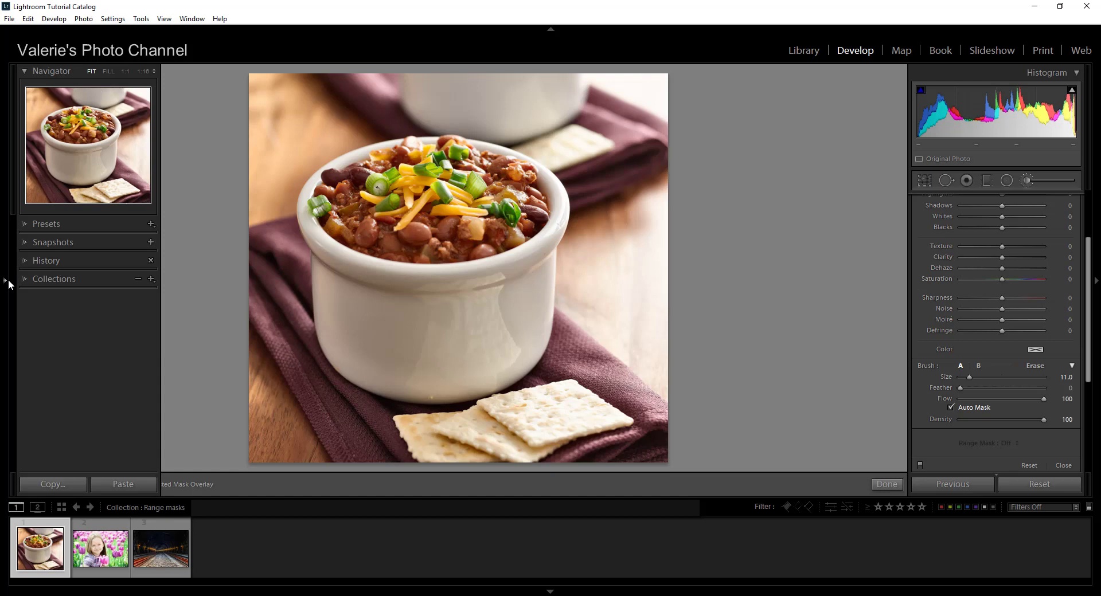
{"action": "left_click", "coordinate": [150, 71]}
{"action": "left_click", "coordinate": [141, 85]}
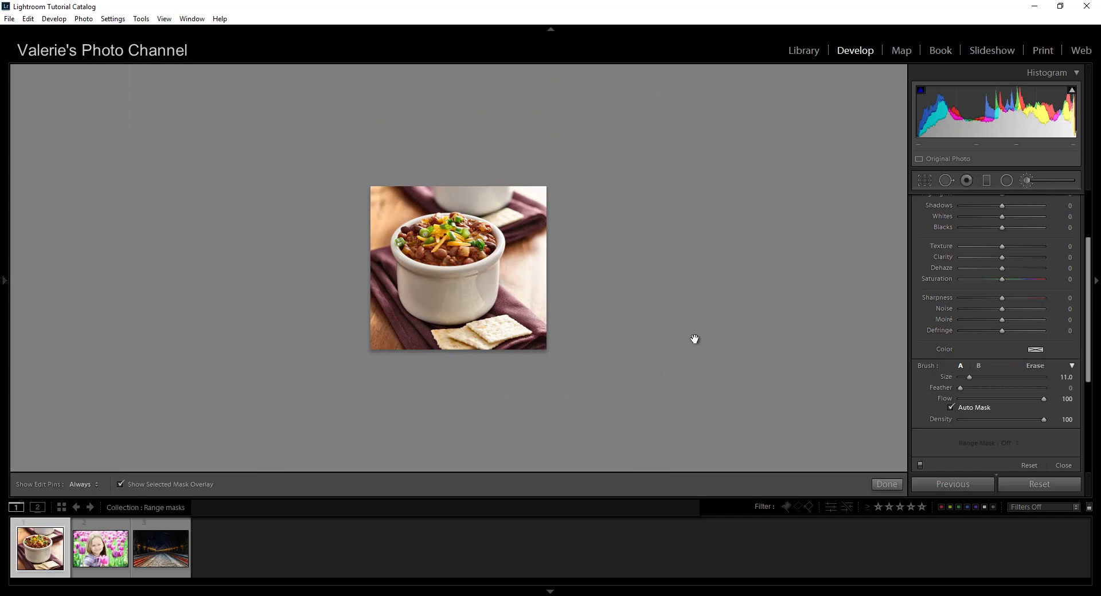
- Enlarge the brush to size 74 and mask the whole napkin with a single dab
{"action": "left_click_drag", "start_coordinate": [968, 376], "coordinate": [1005, 380]}
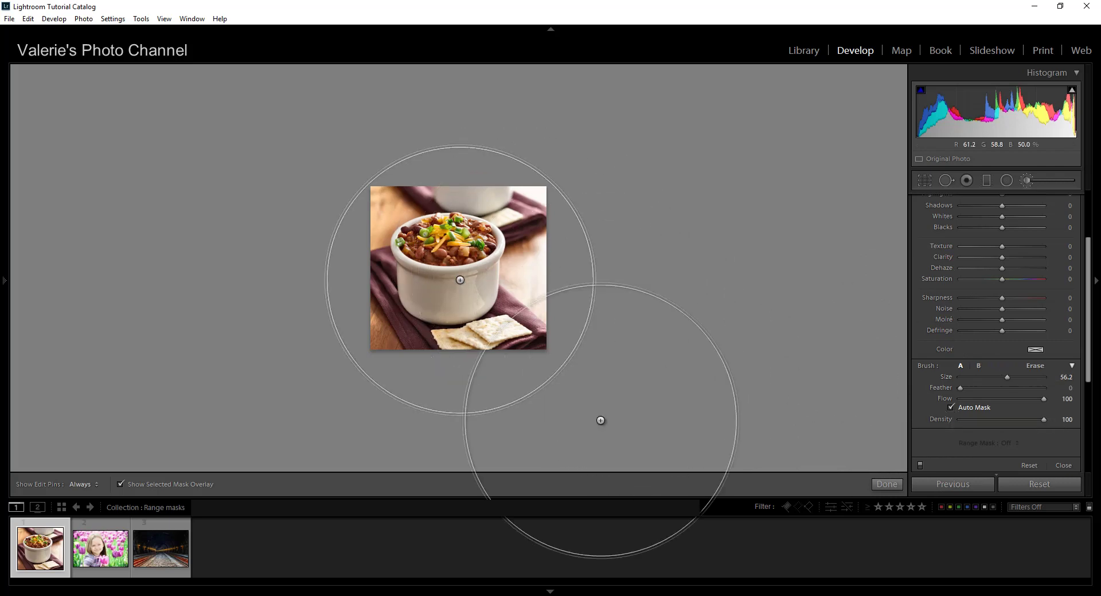
{"action": "scroll", "coordinate": [614, 438], "scroll_direction": "up", "scroll_amount": 5}
{"action": "scroll", "coordinate": [460, 279], "scroll_direction": "up", "scroll_amount": 2}
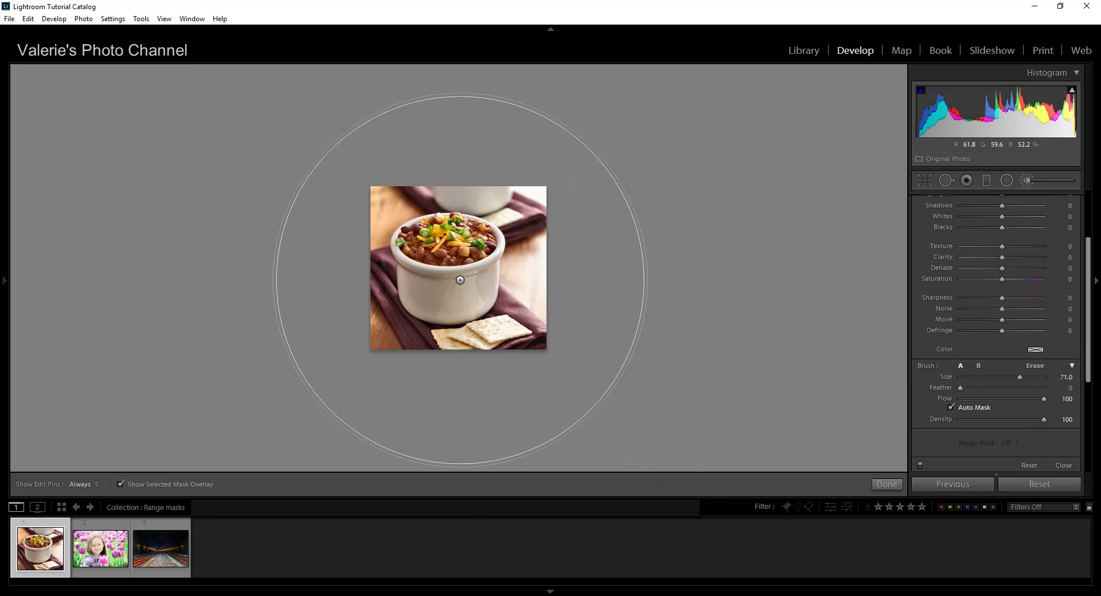
{"action": "scroll", "coordinate": [460, 279], "scroll_direction": "up", "scroll_amount": 1}
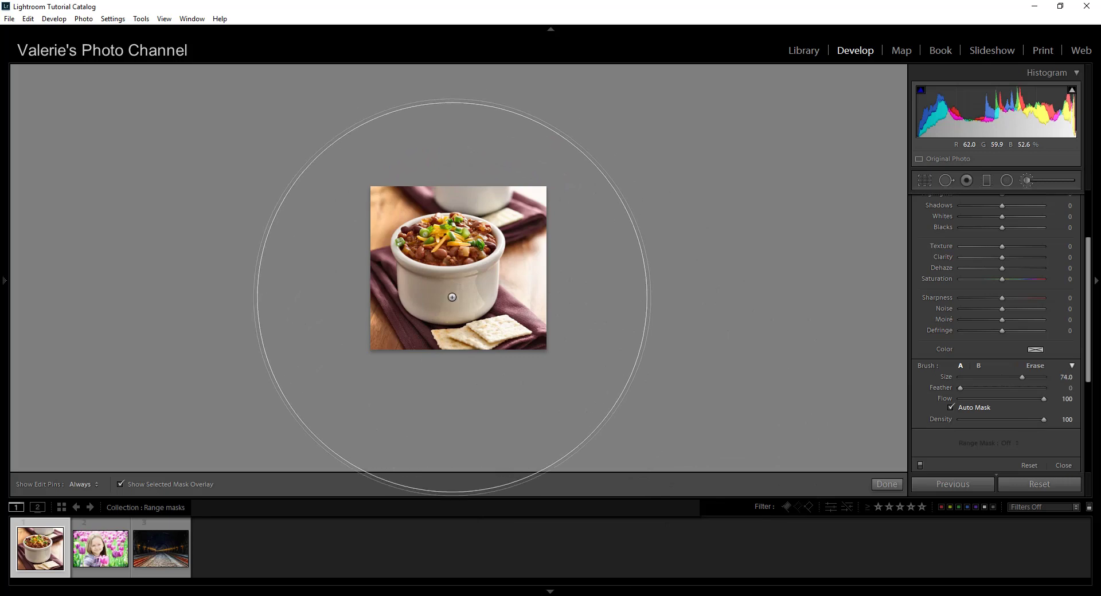
{"action": "left_click", "coordinate": [420, 326]}
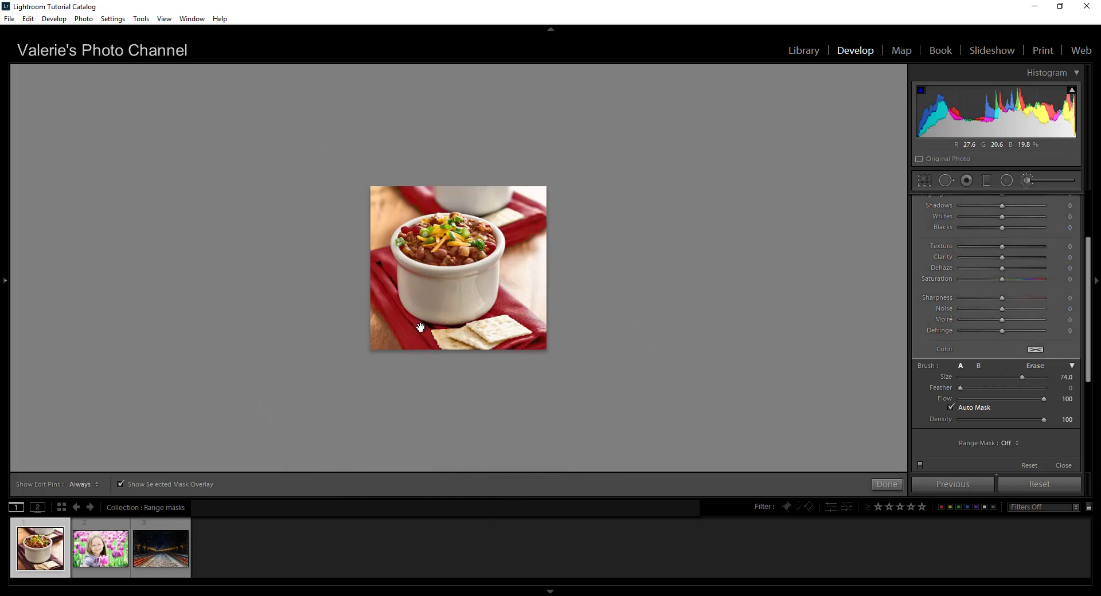
- Zoom to fit and erase mask spill from the bowl's rim and the chili
{"action": "left_click", "coordinate": [501, 285]}
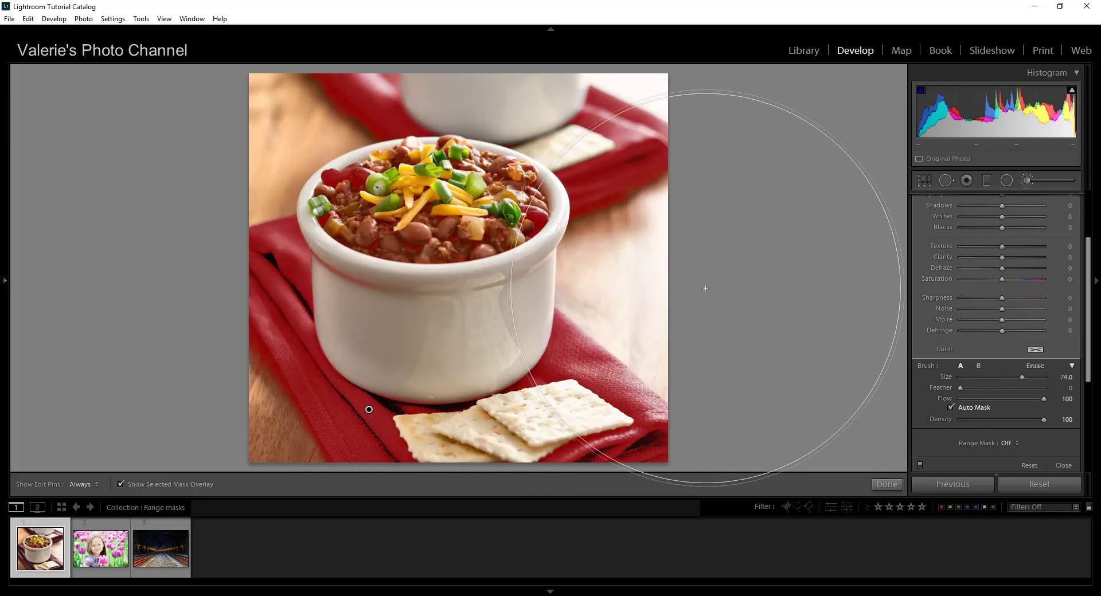
{"action": "scroll", "coordinate": [778, 326], "scroll_direction": "down", "scroll_amount": 7}
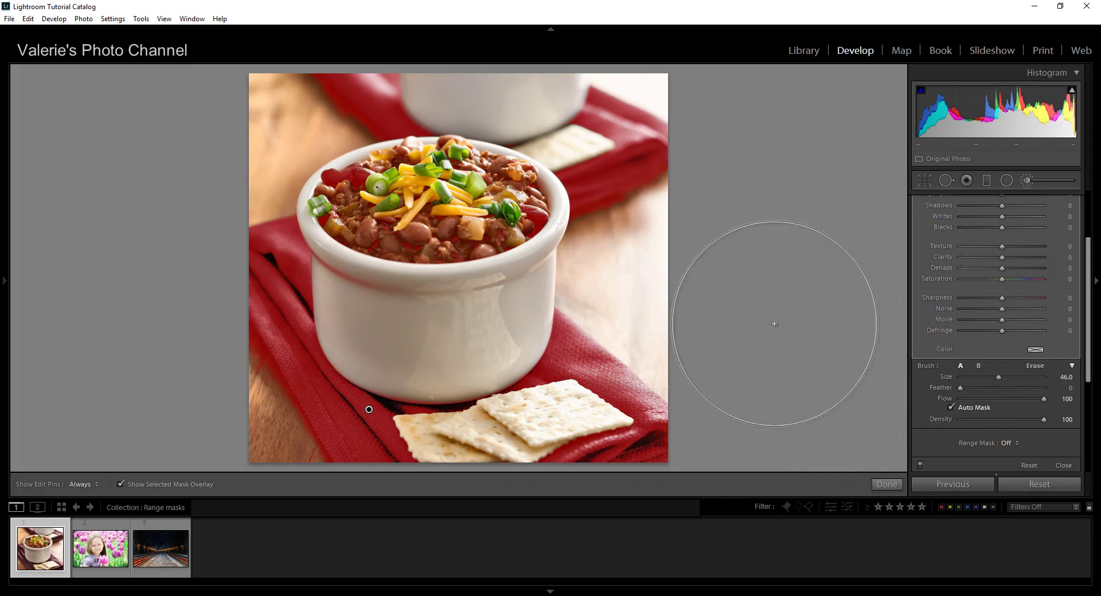
{"action": "scroll", "coordinate": [668, 309], "scroll_direction": "down", "scroll_amount": 5}
{"action": "scroll", "coordinate": [667, 309], "scroll_direction": "down", "scroll_amount": 1}
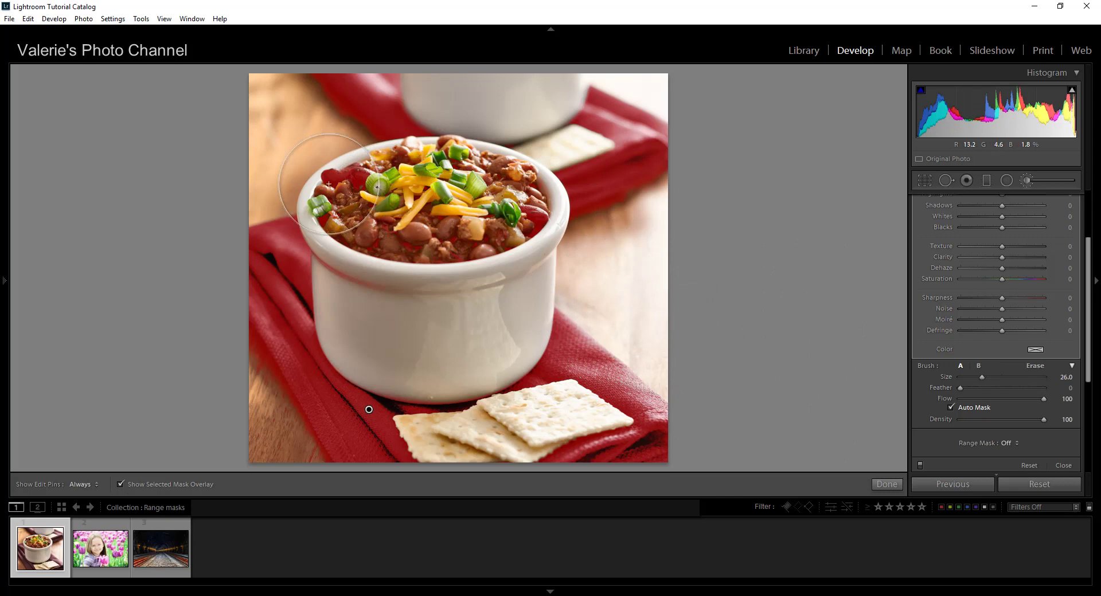
{"action": "key", "text": "alt"}
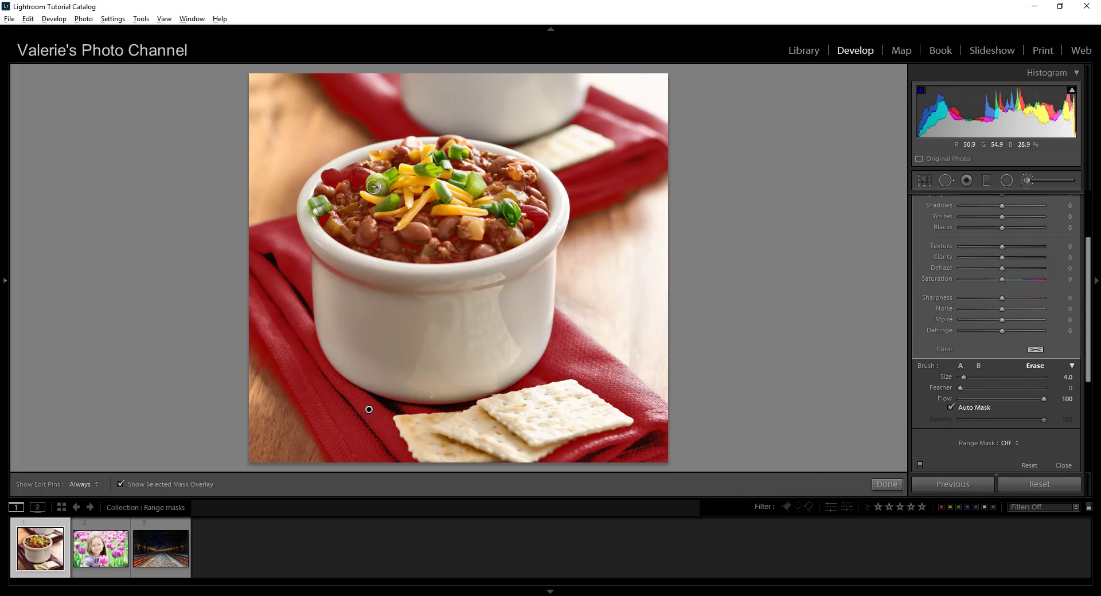
{"action": "key", "text": "h"}
{"action": "mouse_move", "coordinate": [365, 173]}
{"action": "left_mouse_down"}
{"action": "mouse_move", "coordinate": [323, 182]}
{"action": "mouse_move", "coordinate": [321, 217]}
{"action": "mouse_move", "coordinate": [318, 208]}
{"action": "mouse_move", "coordinate": [344, 213]}
{"action": "mouse_move", "coordinate": [391, 249]}
{"action": "mouse_move", "coordinate": [379, 242]}
{"action": "mouse_move", "coordinate": [416, 249]}
{"action": "left_mouse_up"}
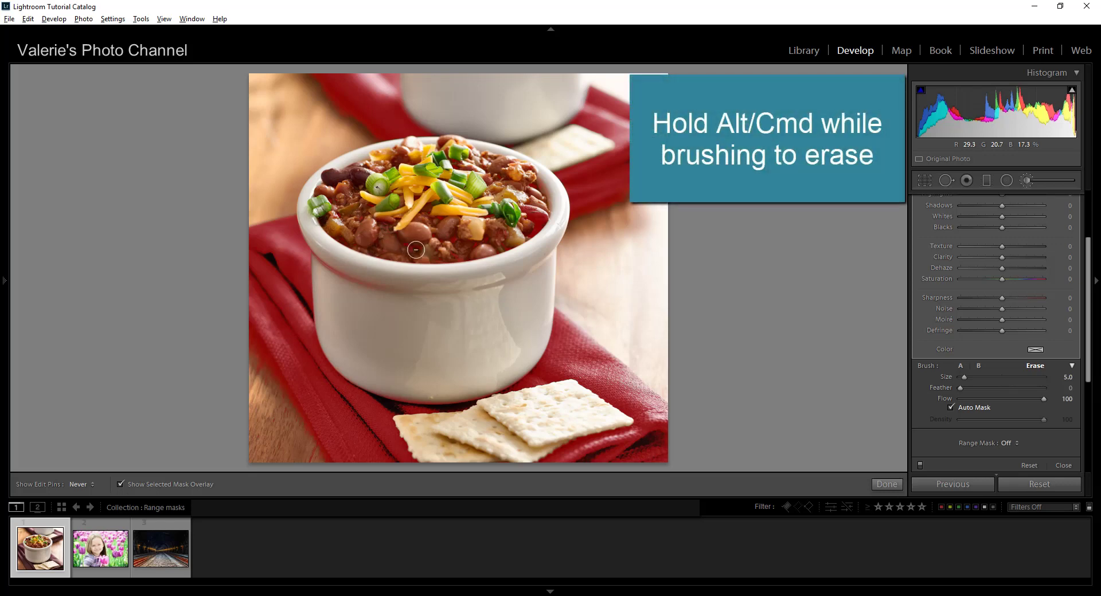
{"action": "left_click_drag", "start_coordinate": [513, 245], "coordinate": [543, 211]}
{"action": "key", "text": "h"}
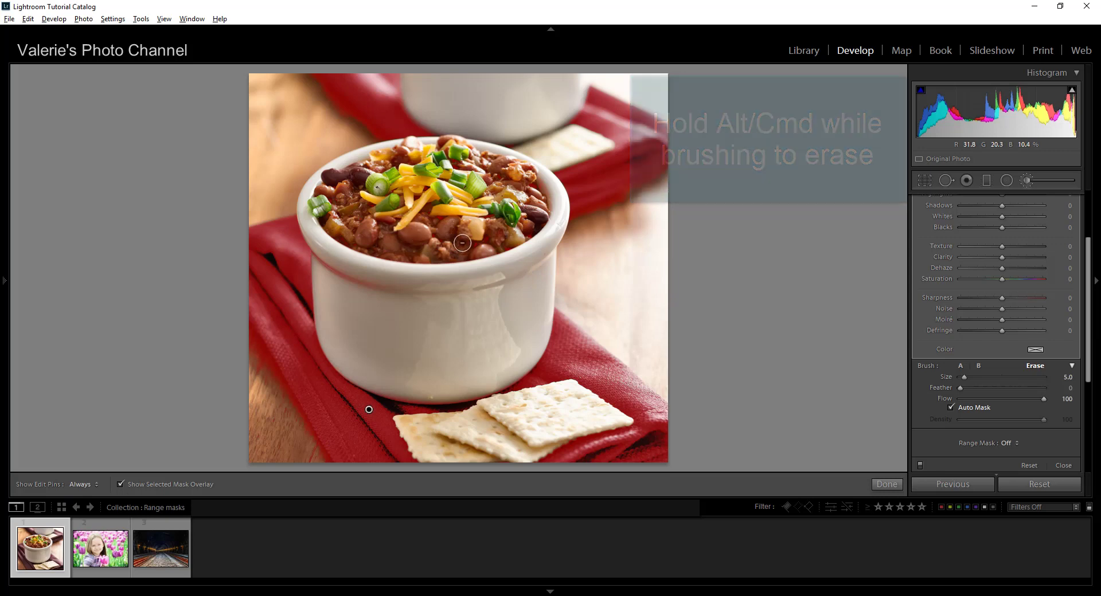
- Switch back to painting with a smaller brush to fill in the missed napkin edges
{"action": "key", "text": "h"}
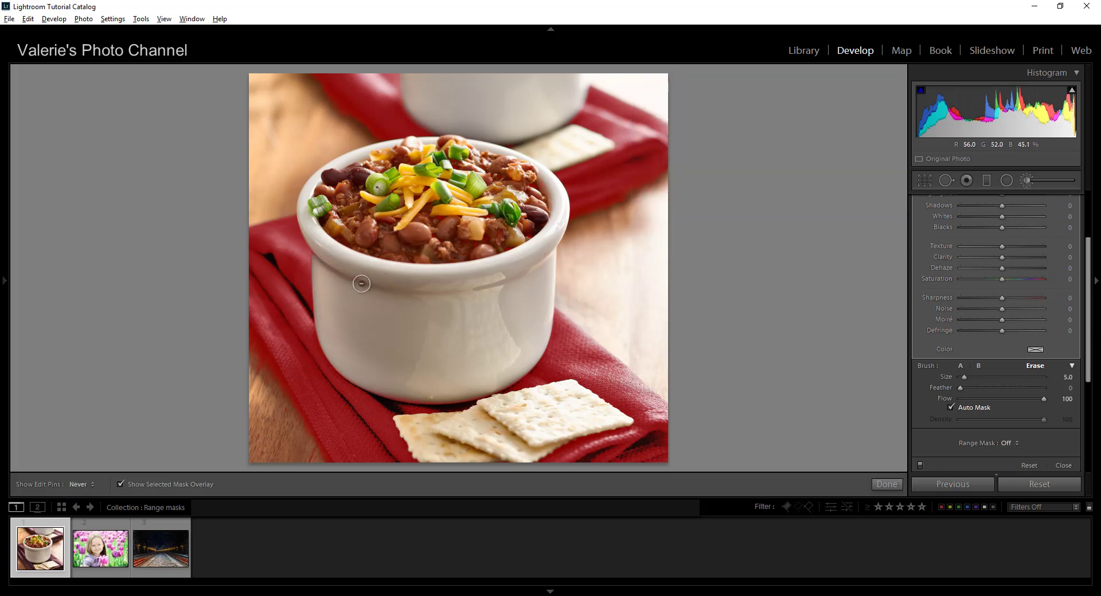
{"action": "key", "text": "h"}
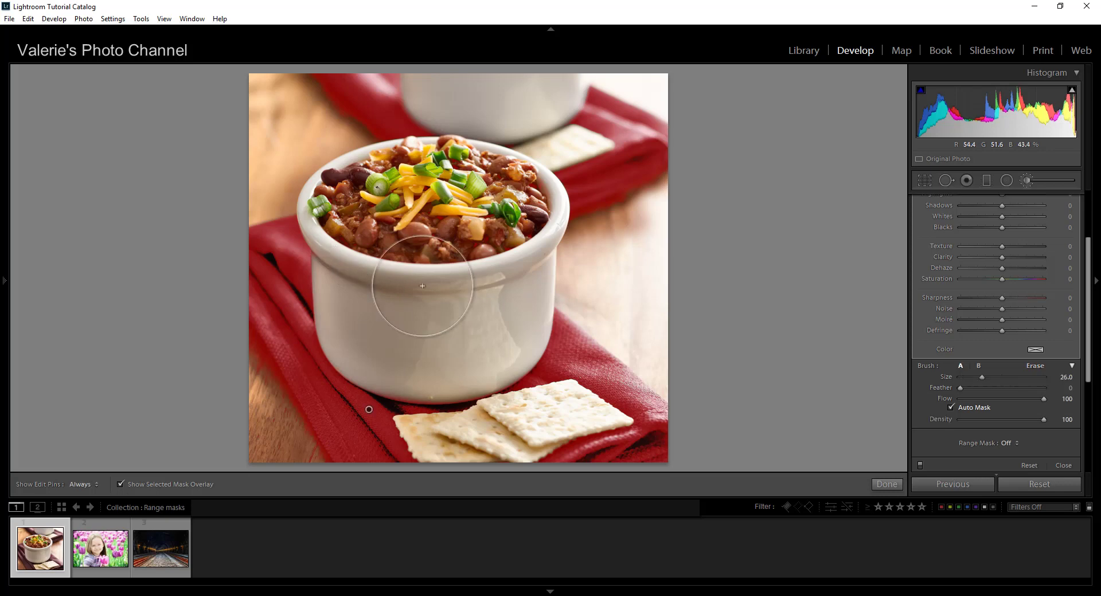
{"action": "scroll", "coordinate": [424, 301], "scroll_direction": "down", "scroll_amount": 10}
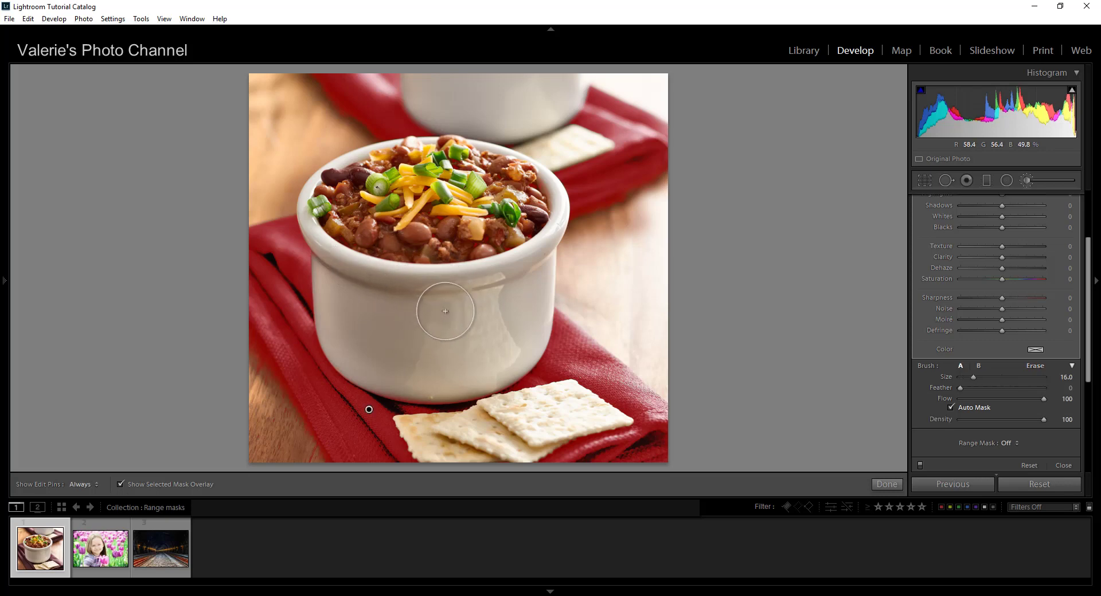
{"action": "scroll", "coordinate": [580, 344], "scroll_direction": "down", "scroll_amount": 4}
{"action": "key", "text": "h"}
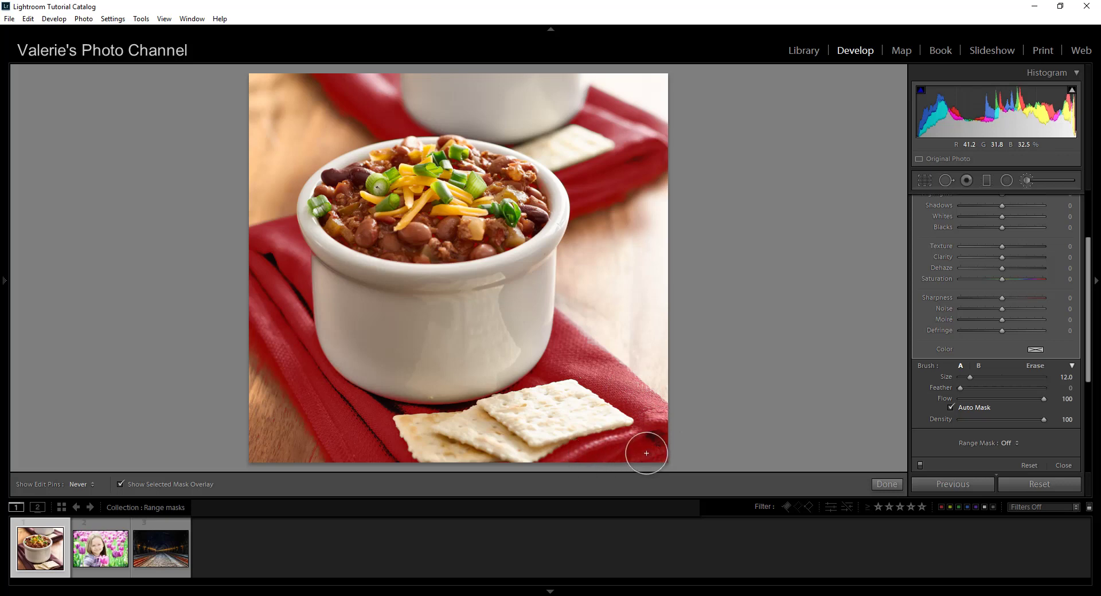
{"action": "key", "text": "h"}
{"action": "key", "text": "h"}
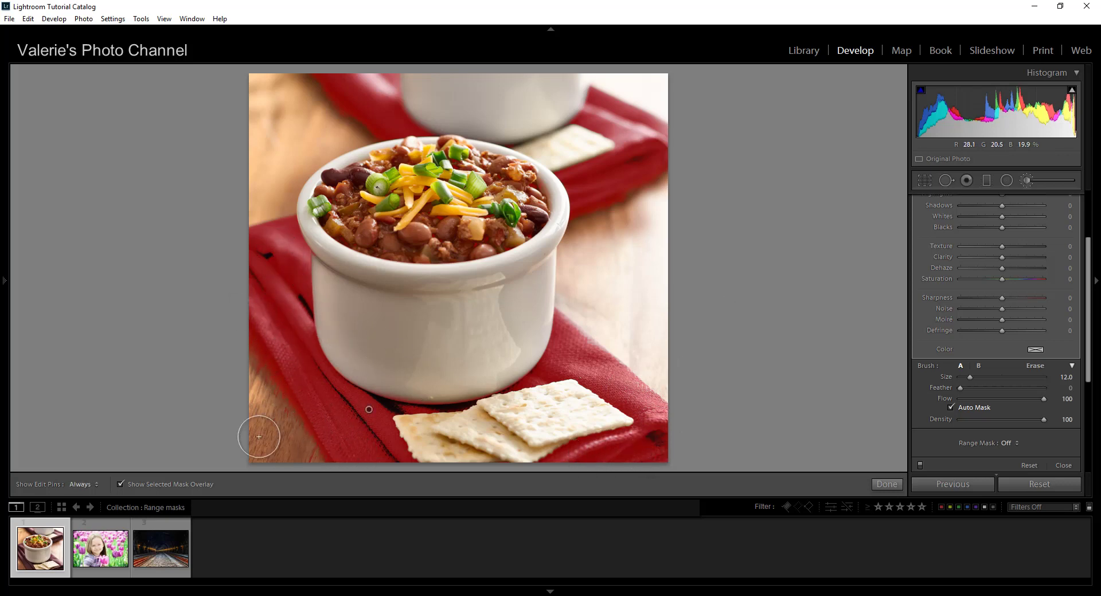
{"action": "key", "text": "h"}
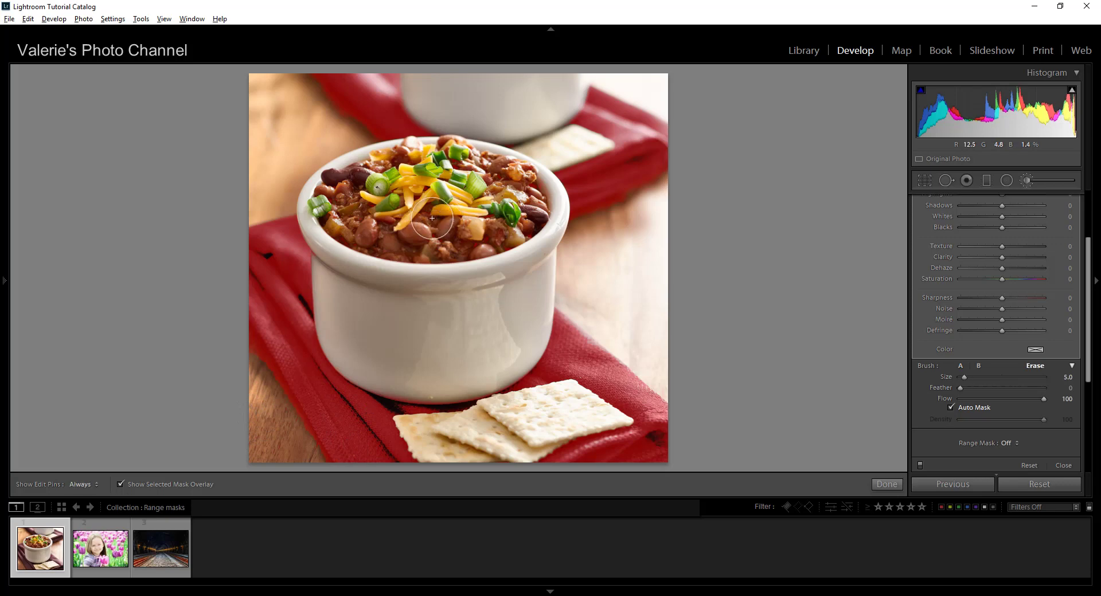
- Hide the mask overlay and tint the napkin adjustment magenta-red at hue 341, saturation 92
{"action": "left_click", "coordinate": [123, 481]}
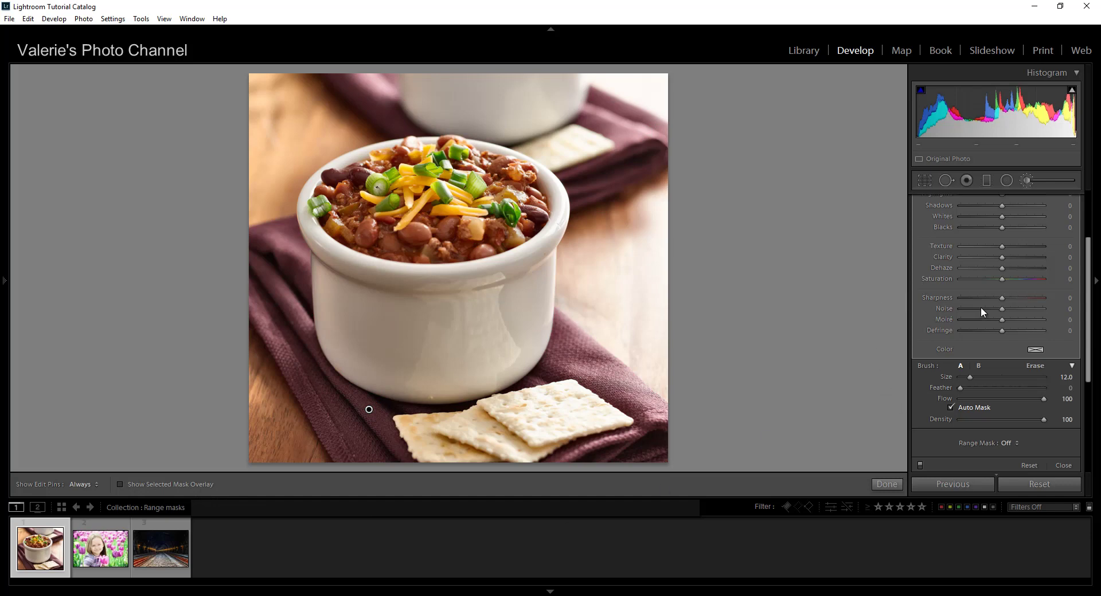
{"action": "left_click", "coordinate": [1037, 350]}
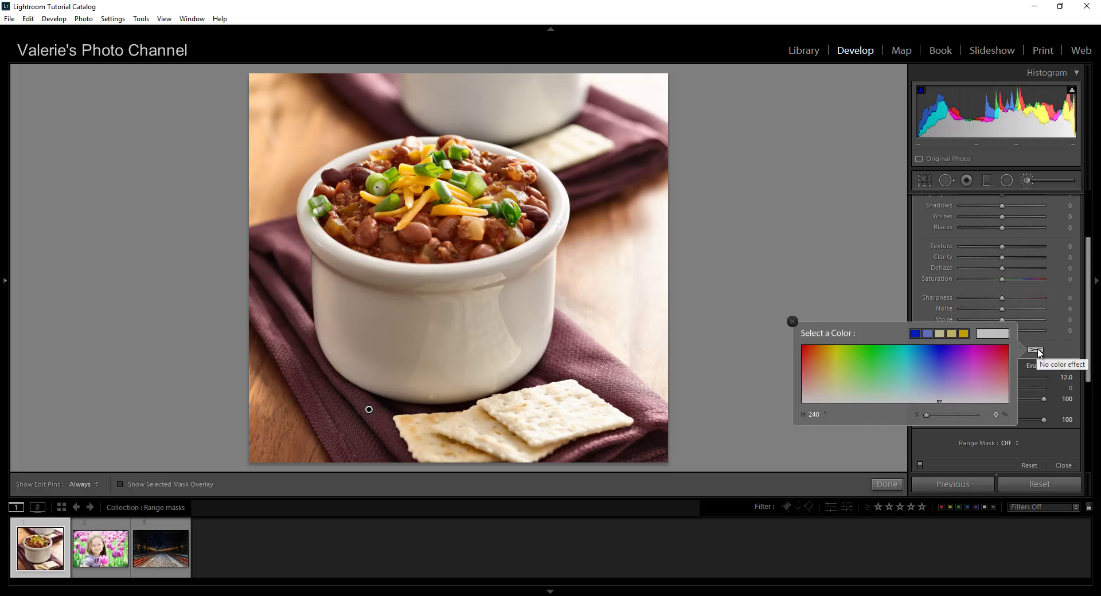
{"action": "left_click", "coordinate": [997, 349]}
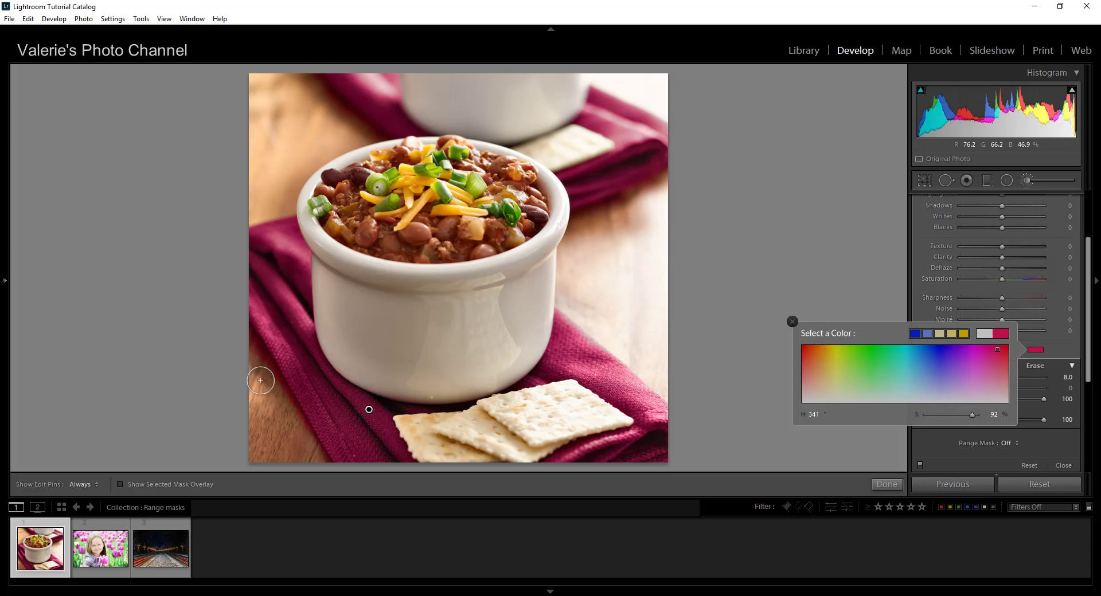
{"action": "key", "text": "alt"}
{"action": "key", "text": "h"}
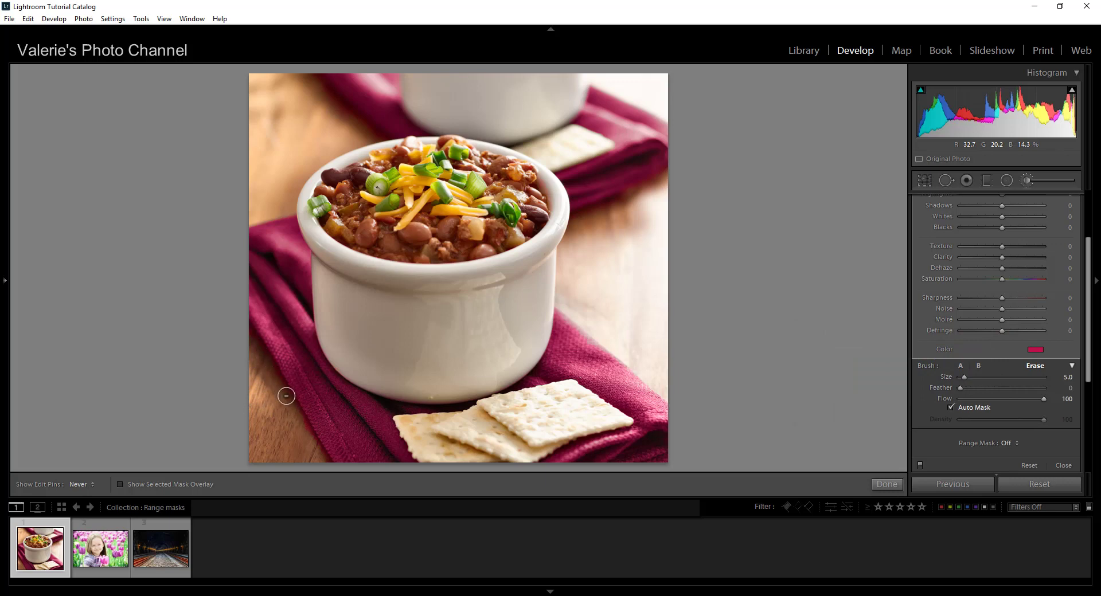
{"action": "key", "text": "h"}
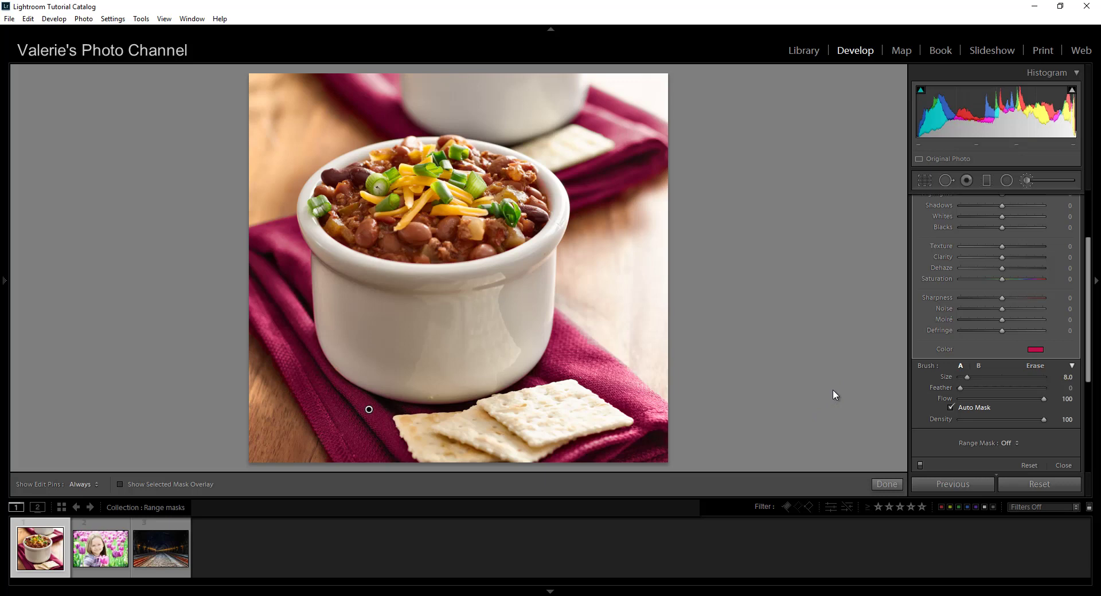
- Commit the napkin brush adjustment and load the second filmstrip photo with the tulips
{"action": "left_click", "coordinate": [886, 484]}
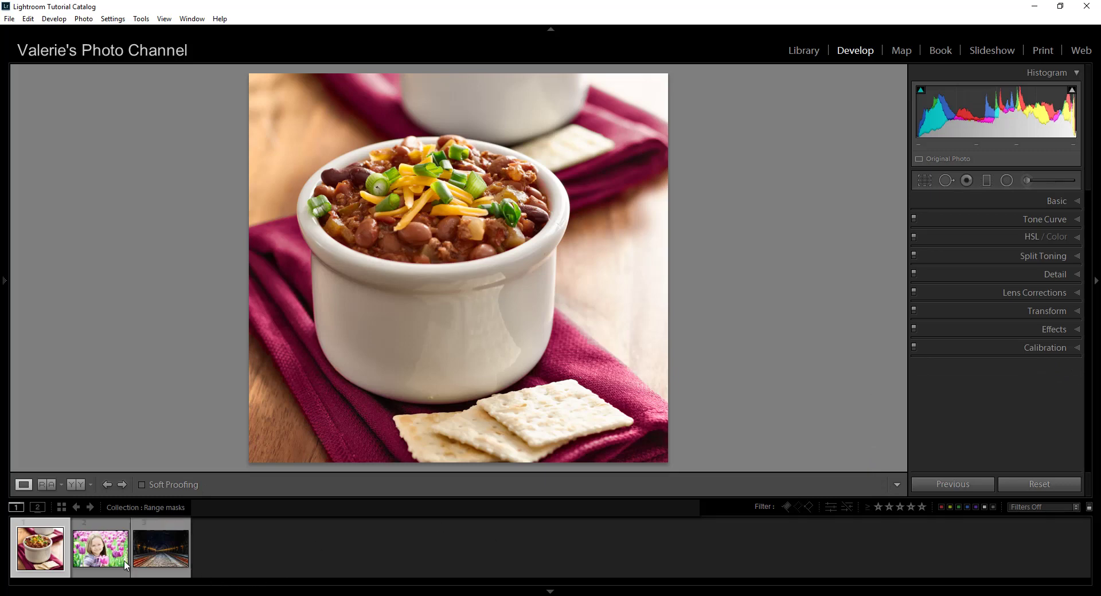
{"action": "left_click", "coordinate": [105, 553]}
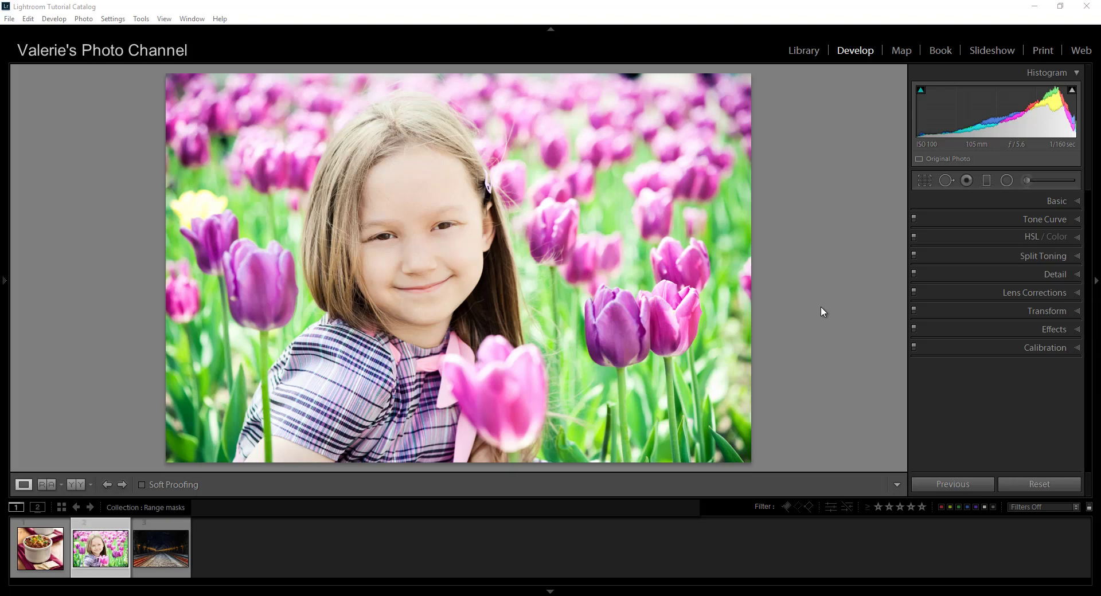
- Start a new brush adjustment and paint the mask across the tulips along the top
{"action": "left_click", "coordinate": [1026, 181]}
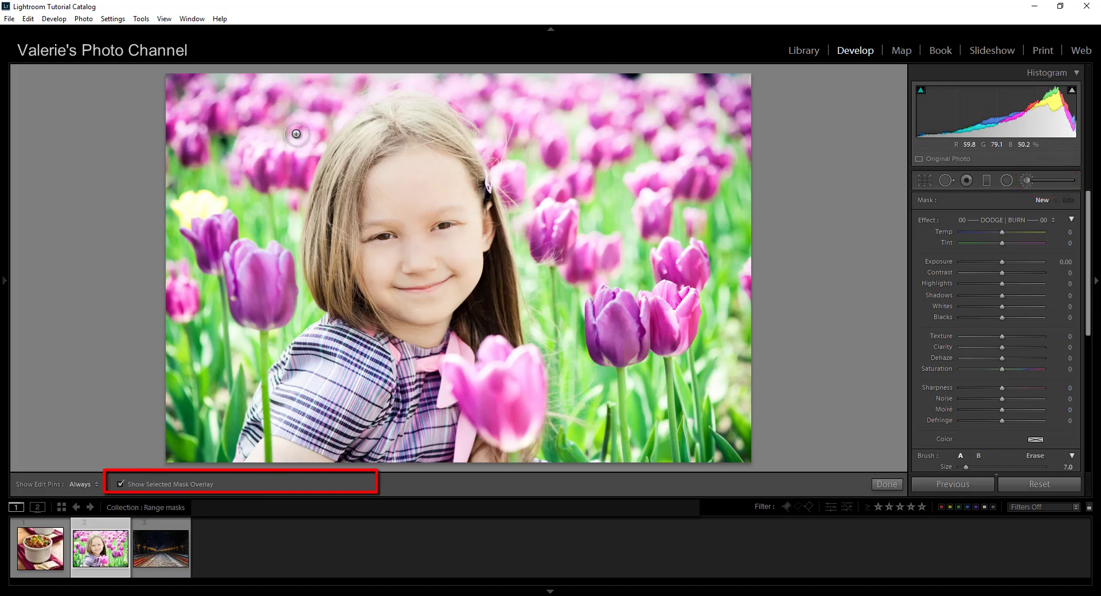
{"action": "scroll", "coordinate": [267, 136], "scroll_direction": "up", "scroll_amount": 5}
{"action": "mouse_move", "coordinate": [266, 135]}
{"action": "left_mouse_down"}
{"action": "mouse_move", "coordinate": [235, 117]}
{"action": "mouse_move", "coordinate": [218, 95]}
{"action": "mouse_move", "coordinate": [213, 118]}
{"action": "mouse_move", "coordinate": [193, 110]}
{"action": "mouse_move", "coordinate": [192, 136]}
{"action": "mouse_move", "coordinate": [295, 119]}
{"action": "mouse_move", "coordinate": [273, 158]}
{"action": "mouse_move", "coordinate": [309, 123]}
{"action": "mouse_move", "coordinate": [289, 163]}
{"action": "mouse_move", "coordinate": [188, 209]}
{"action": "mouse_move", "coordinate": [247, 270]}
{"action": "mouse_move", "coordinate": [244, 249]}
{"action": "mouse_move", "coordinate": [245, 295]}
{"action": "mouse_move", "coordinate": [273, 286]}
{"action": "mouse_move", "coordinate": [269, 259]}
{"action": "mouse_move", "coordinate": [259, 294]}
{"action": "mouse_move", "coordinate": [208, 276]}
{"action": "mouse_move", "coordinate": [178, 290]}
{"action": "mouse_move", "coordinate": [245, 74]}
{"action": "left_mouse_up"}
{"action": "mouse_move", "coordinate": [365, 81]}
{"action": "left_mouse_down"}
{"action": "mouse_move", "coordinate": [439, 69]}
{"action": "mouse_move", "coordinate": [712, 80]}
{"action": "mouse_move", "coordinate": [704, 90]}
{"action": "mouse_move", "coordinate": [720, 103]}
{"action": "mouse_move", "coordinate": [736, 82]}
{"action": "mouse_move", "coordinate": [742, 115]}
{"action": "mouse_move", "coordinate": [695, 139]}
{"action": "mouse_move", "coordinate": [669, 175]}
{"action": "mouse_move", "coordinate": [666, 152]}
{"action": "mouse_move", "coordinate": [741, 170]}
{"action": "mouse_move", "coordinate": [661, 160]}
{"action": "mouse_move", "coordinate": [482, 102]}
{"action": "mouse_move", "coordinate": [551, 213]}
{"action": "mouse_move", "coordinate": [549, 238]}
{"action": "mouse_move", "coordinate": [594, 134]}
{"action": "mouse_move", "coordinate": [610, 155]}
{"action": "mouse_move", "coordinate": [685, 121]}
{"action": "mouse_move", "coordinate": [643, 103]}
{"action": "mouse_move", "coordinate": [653, 213]}
{"action": "mouse_move", "coordinate": [648, 195]}
{"action": "mouse_move", "coordinate": [683, 279]}
{"action": "mouse_move", "coordinate": [705, 252]}
{"action": "mouse_move", "coordinate": [663, 324]}
{"action": "mouse_move", "coordinate": [652, 301]}
{"action": "mouse_move", "coordinate": [610, 329]}
{"action": "mouse_move", "coordinate": [667, 348]}
{"action": "mouse_move", "coordinate": [686, 323]}
{"action": "mouse_move", "coordinate": [589, 352]}
{"action": "mouse_move", "coordinate": [595, 245]}
{"action": "mouse_move", "coordinate": [616, 251]}
{"action": "mouse_move", "coordinate": [574, 261]}
{"action": "mouse_move", "coordinate": [735, 271]}
{"action": "mouse_move", "coordinate": [746, 298]}
{"action": "mouse_move", "coordinate": [750, 262]}
{"action": "left_mouse_up"}
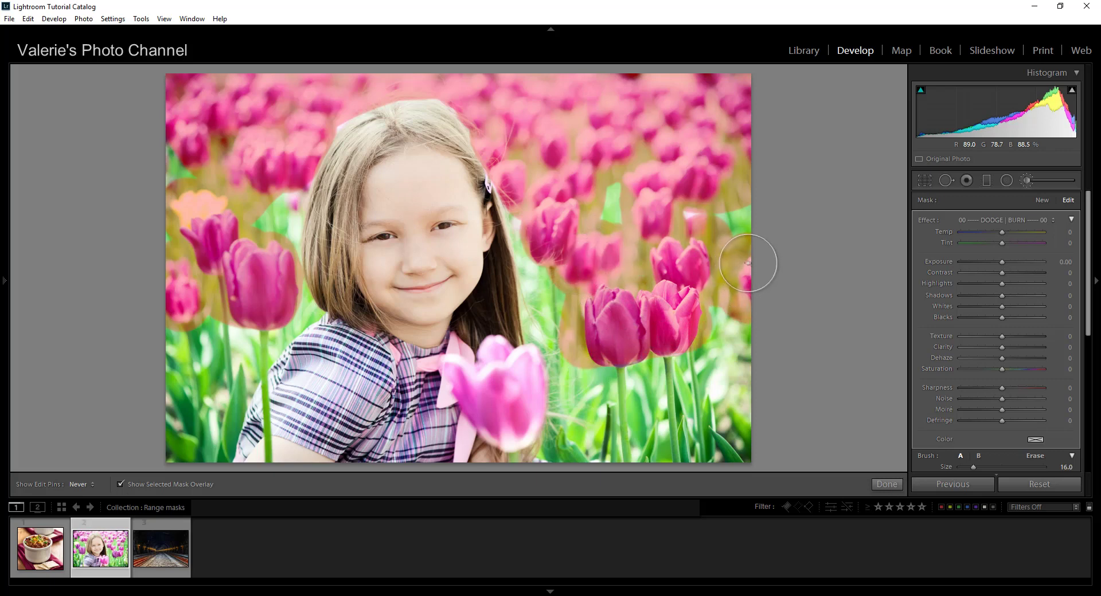
{"action": "key", "text": "h"}
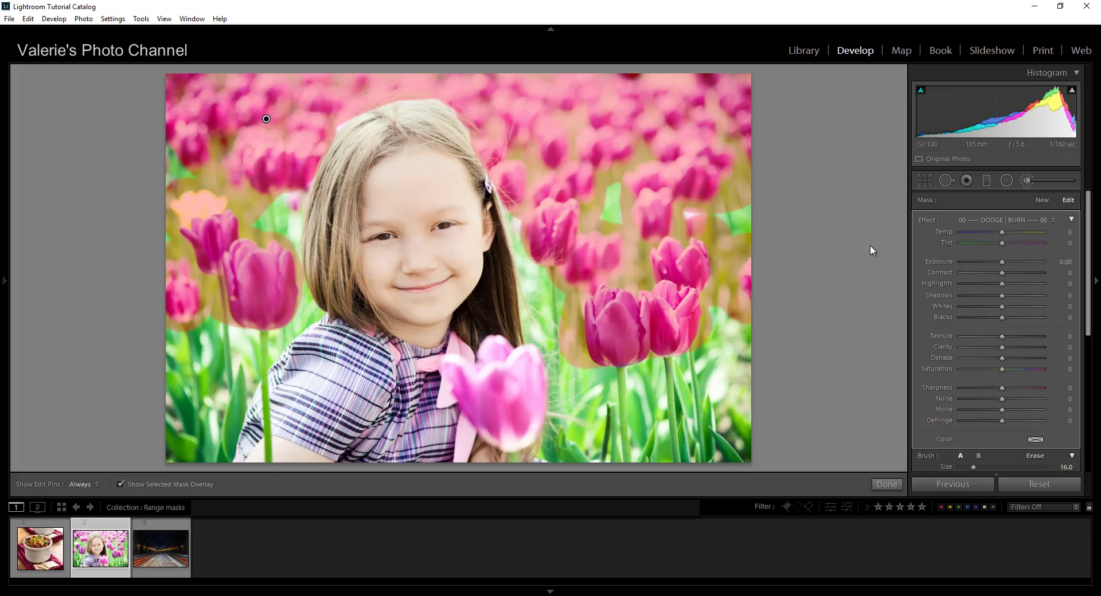
- Mask the front pink tulip using a smaller brush size
{"action": "left_click", "coordinate": [509, 395]}
{"action": "mouse_move", "coordinate": [509, 395]}
{"action": "left_mouse_down"}
{"action": "mouse_move", "coordinate": [502, 408]}
{"action": "mouse_move", "coordinate": [510, 398]}
{"action": "left_mouse_up"}
{"action": "key", "text": "h"}
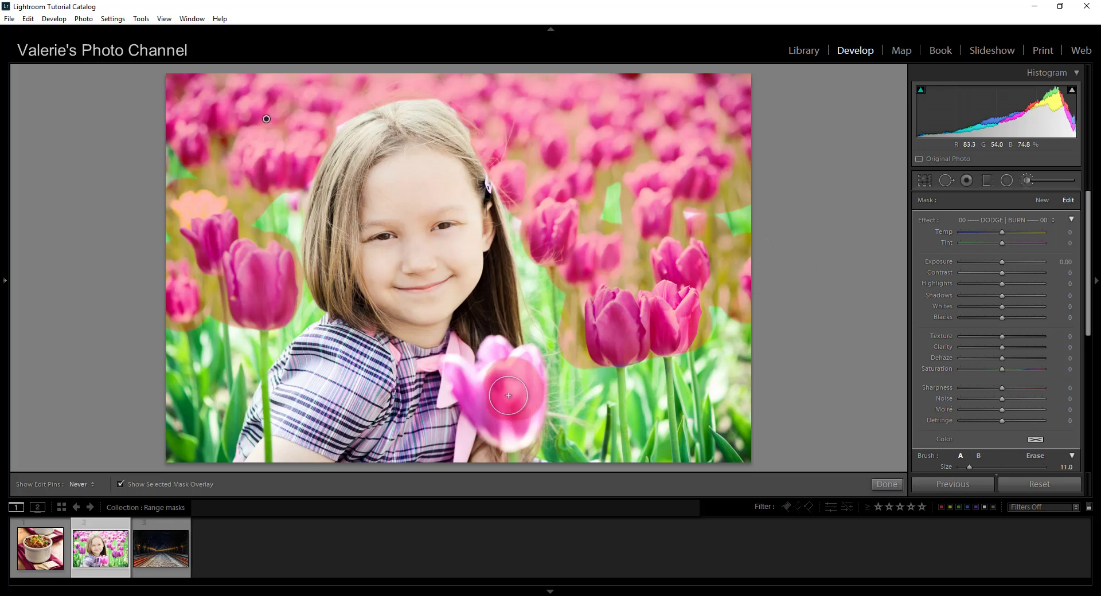
{"action": "key", "text": "bracketleft"}
{"action": "key", "text": "bracketleft"}
{"action": "mouse_move", "coordinate": [524, 363]}
{"action": "left_mouse_down"}
{"action": "mouse_move", "coordinate": [530, 412]}
{"action": "mouse_move", "coordinate": [516, 427]}
{"action": "mouse_move", "coordinate": [455, 373]}
{"action": "mouse_move", "coordinate": [485, 373]}
{"action": "mouse_move", "coordinate": [495, 356]}
{"action": "mouse_move", "coordinate": [496, 423]}
{"action": "mouse_move", "coordinate": [512, 435]}
{"action": "left_mouse_up"}
{"action": "key", "text": "h"}
- Add a Color range mask sampled from a pink tulip with the eyedropper
{"action": "scroll", "coordinate": [1028, 391], "scroll_direction": "down", "scroll_amount": 2}
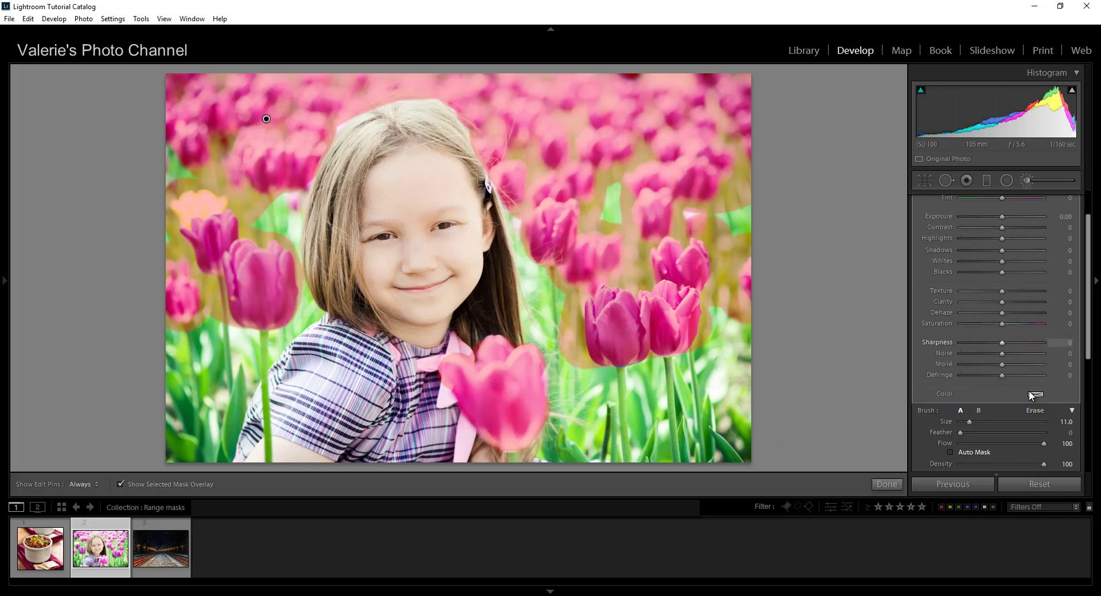
{"action": "scroll", "coordinate": [1040, 393], "scroll_direction": "down", "scroll_amount": 2}
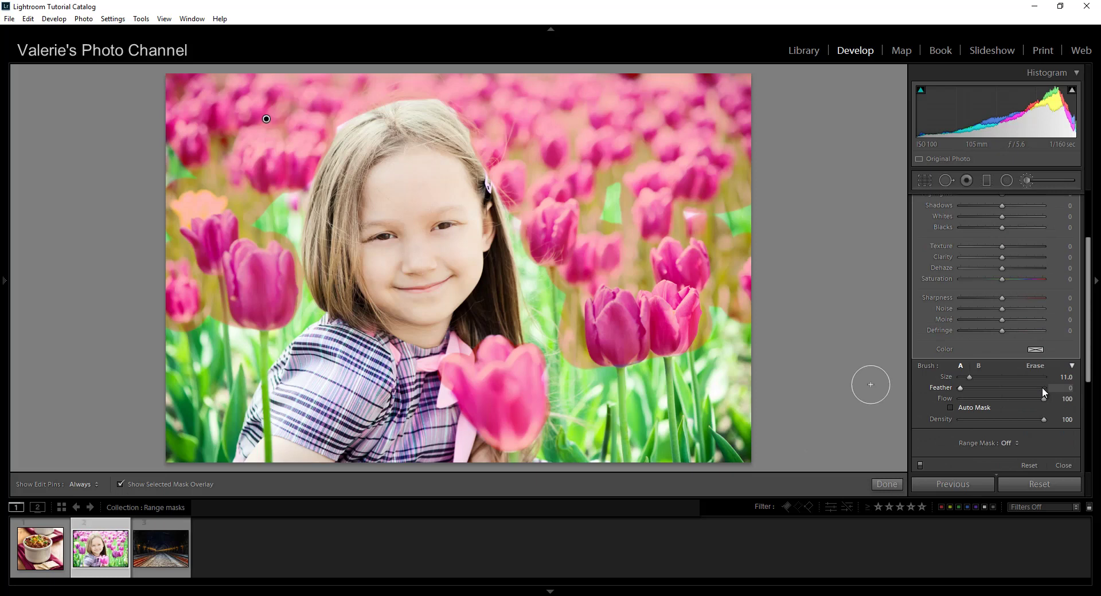
{"action": "scroll", "coordinate": [1041, 387], "scroll_direction": "down", "scroll_amount": 2}
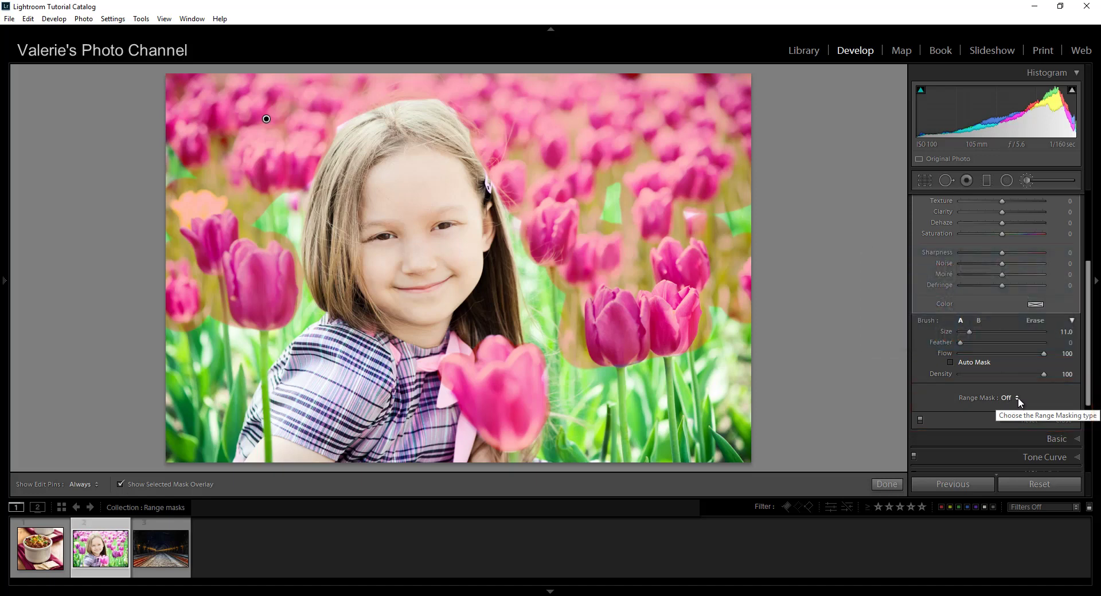
{"action": "left_click", "coordinate": [1017, 397]}
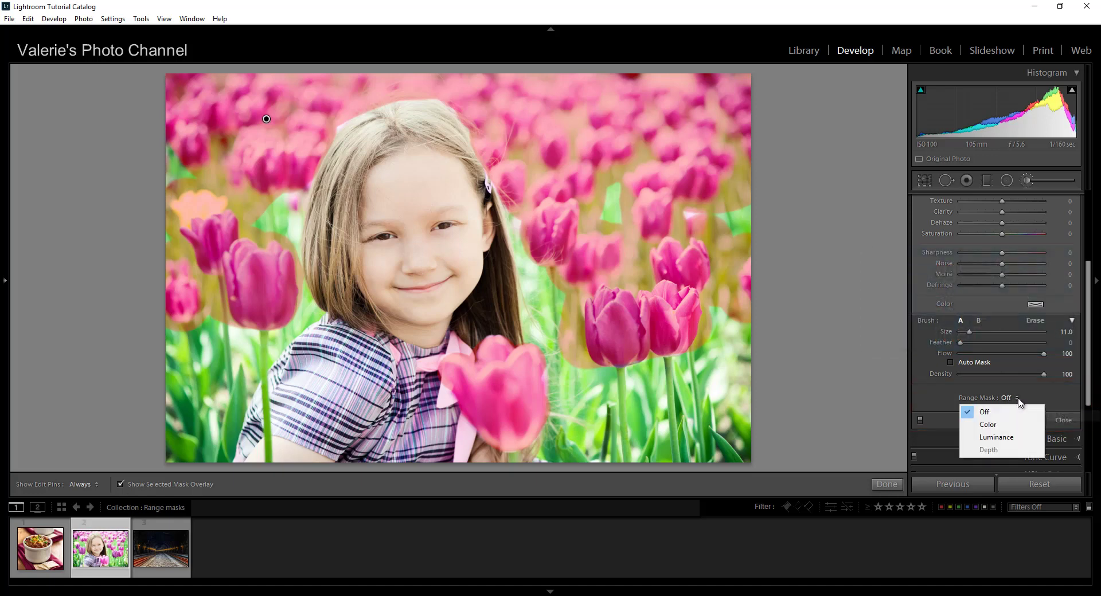
{"action": "left_click", "coordinate": [988, 427]}
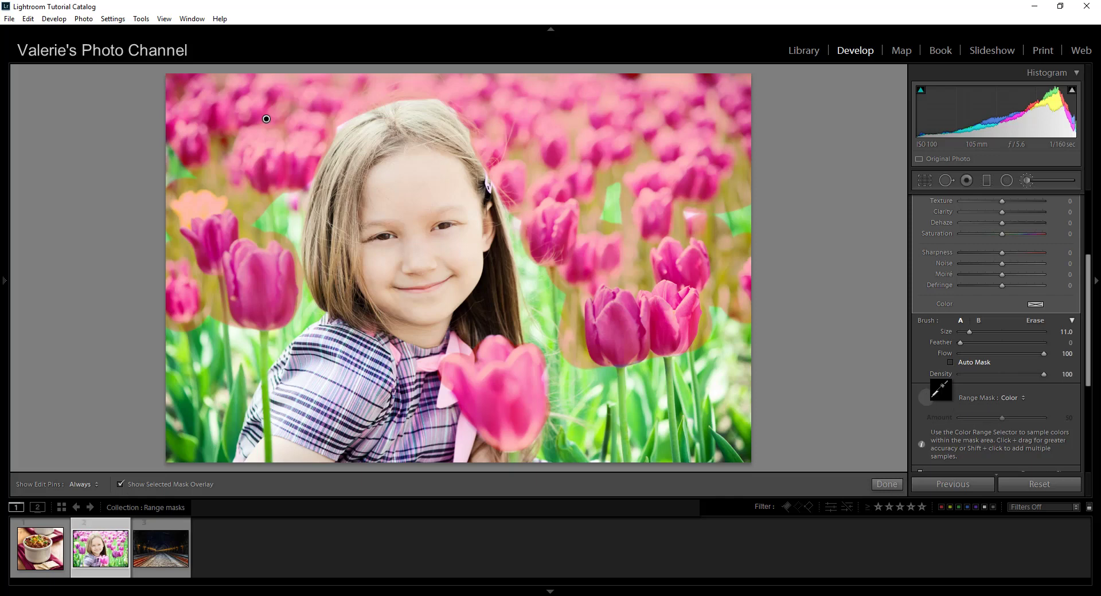
{"action": "left_click", "coordinate": [927, 398]}
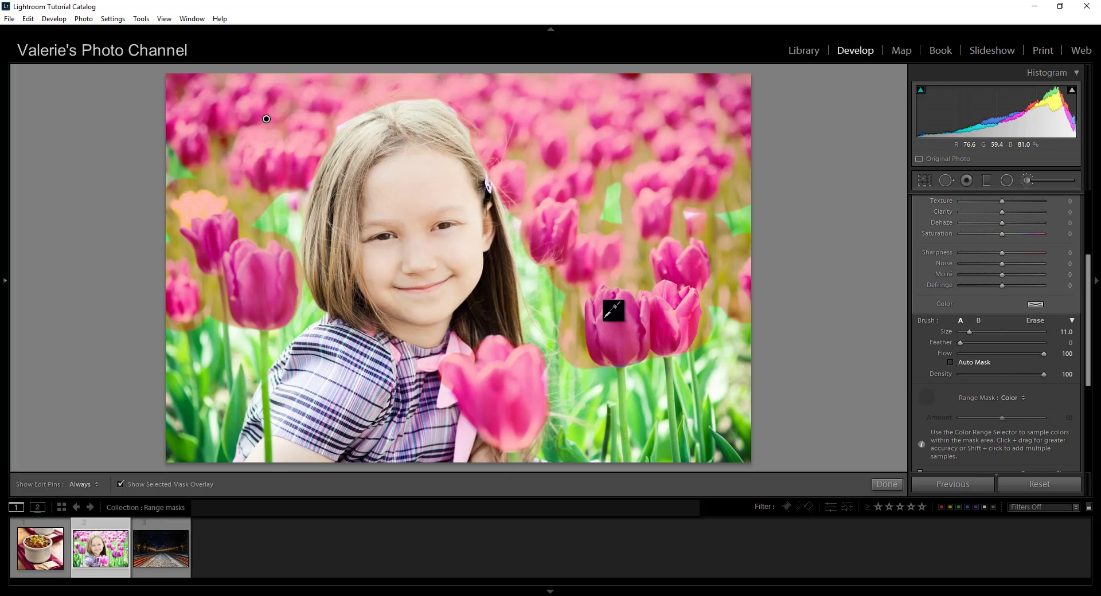
{"action": "left_click_drag", "start_coordinate": [603, 319], "coordinate": [675, 345]}
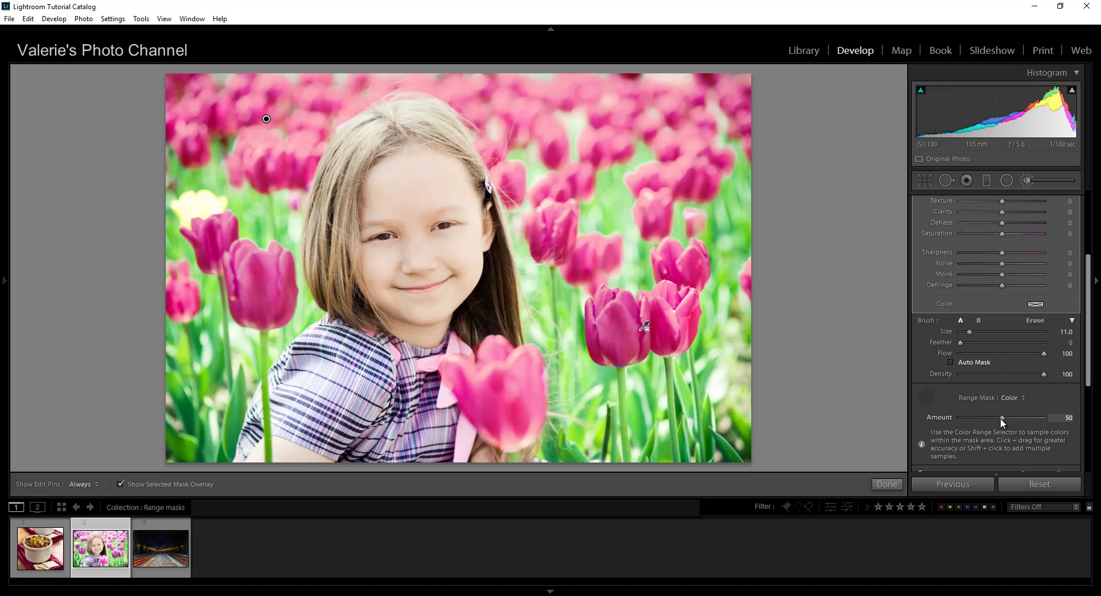
- Set the colour range Amount to 51 and put the eyedropper back
{"action": "mouse_move", "coordinate": [997, 417]}
{"action": "left_mouse_down"}
{"action": "mouse_move", "coordinate": [964, 420]}
{"action": "mouse_move", "coordinate": [983, 418]}
{"action": "left_mouse_up"}
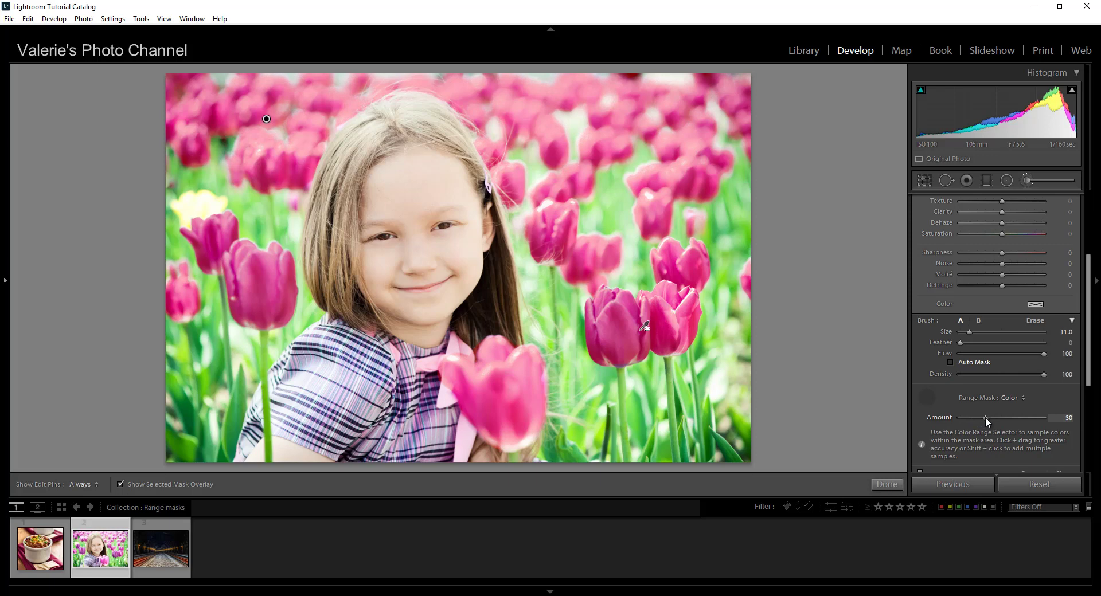
{"action": "left_click_drag", "start_coordinate": [997, 418], "coordinate": [1002, 418]}
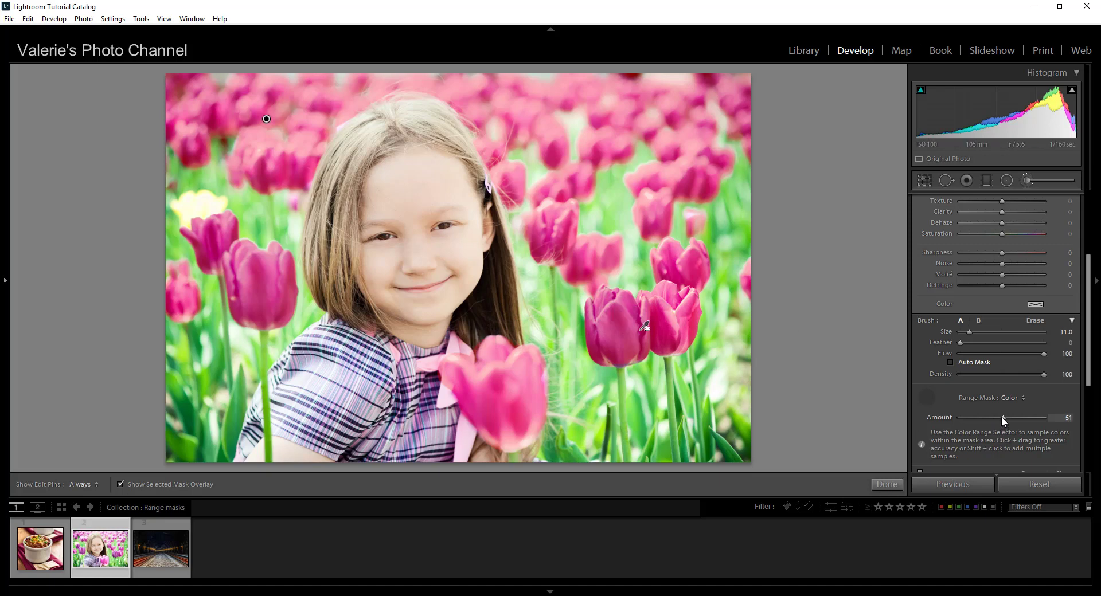
{"action": "mouse_move", "coordinate": [1002, 417]}
{"action": "left_mouse_down"}
{"action": "mouse_move", "coordinate": [965, 419]}
{"action": "mouse_move", "coordinate": [1001, 416]}
{"action": "left_mouse_up"}
{"action": "key", "text": "Escape"}
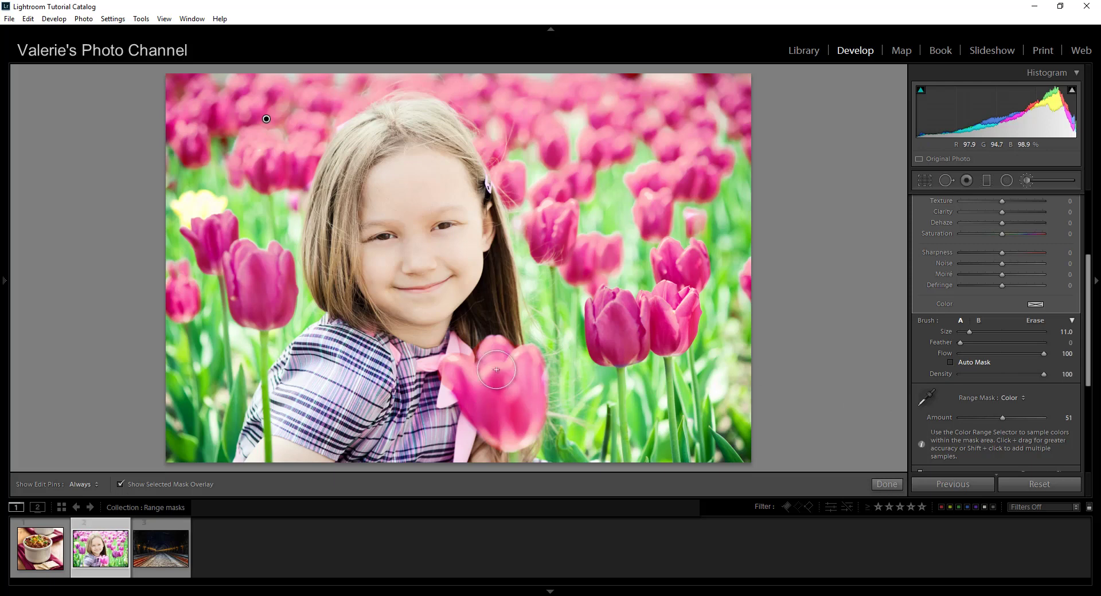
- Erase the stray mask beside the front tulip
{"action": "key", "text": "alt"}
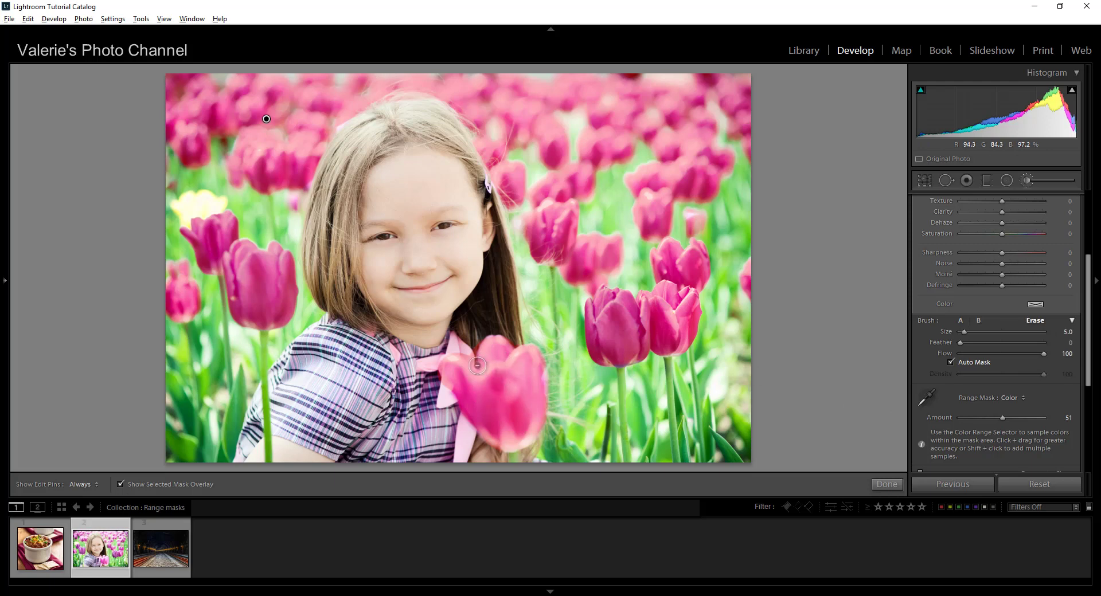
{"action": "key", "text": "h"}
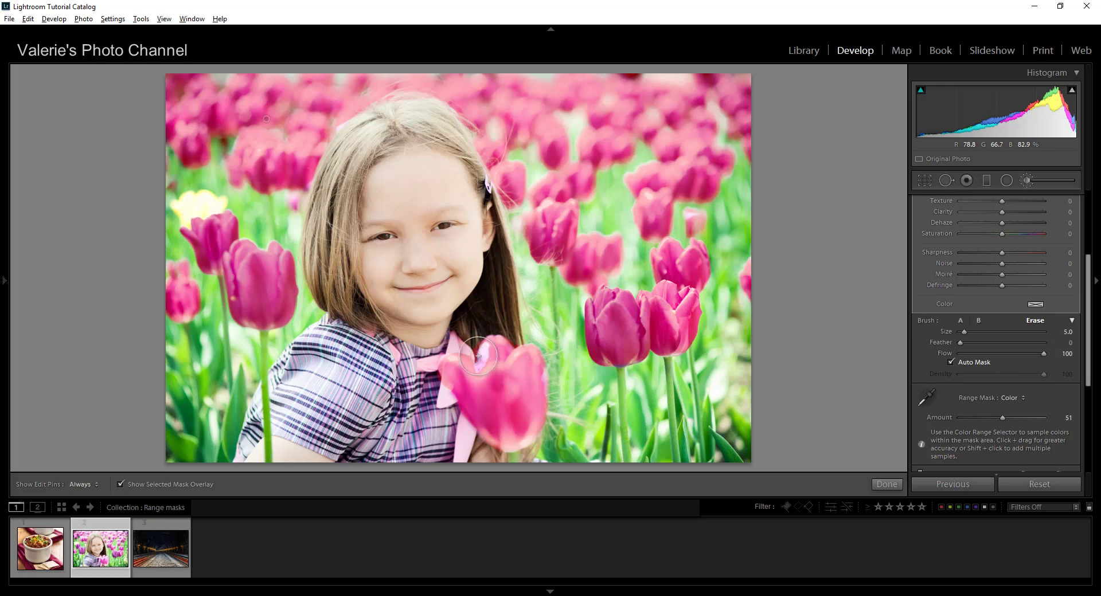
{"action": "key", "text": "h"}
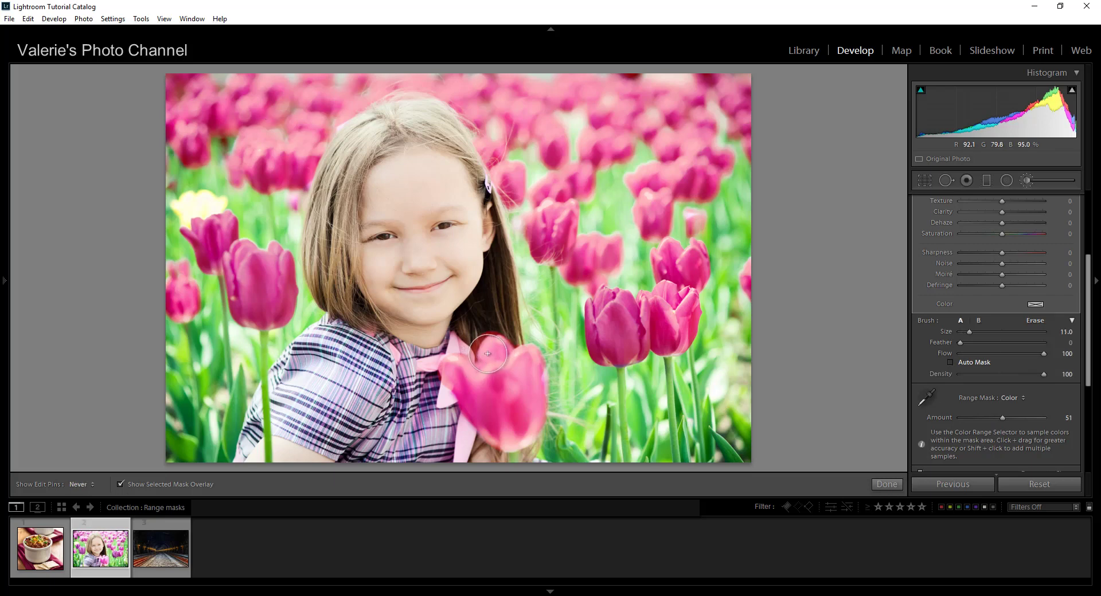
{"action": "key", "text": "alt"}
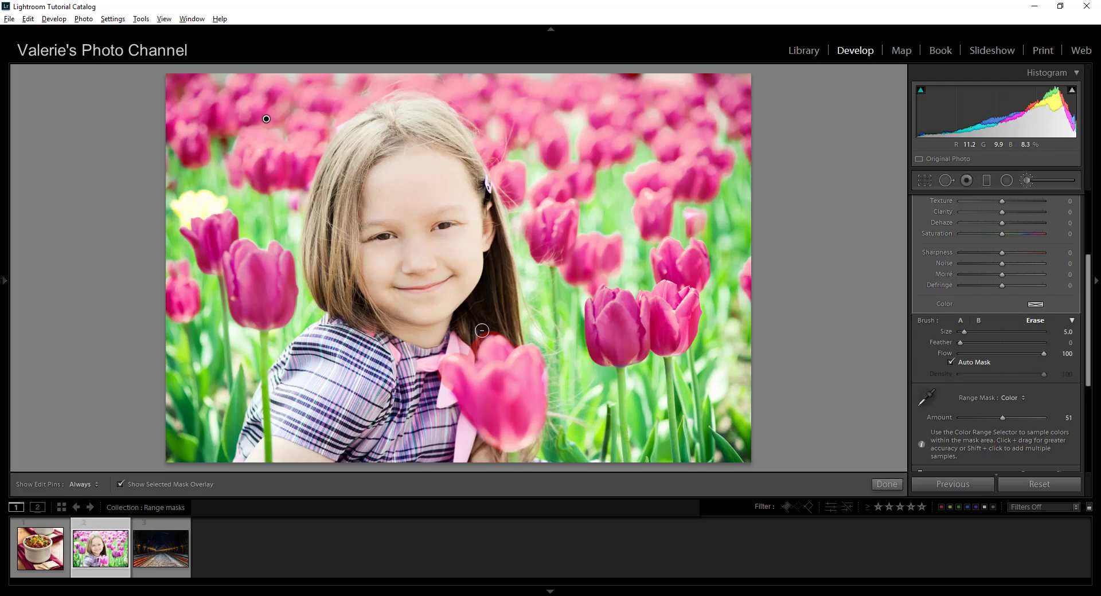
{"action": "key", "text": "h"}
{"action": "key", "text": "h"}
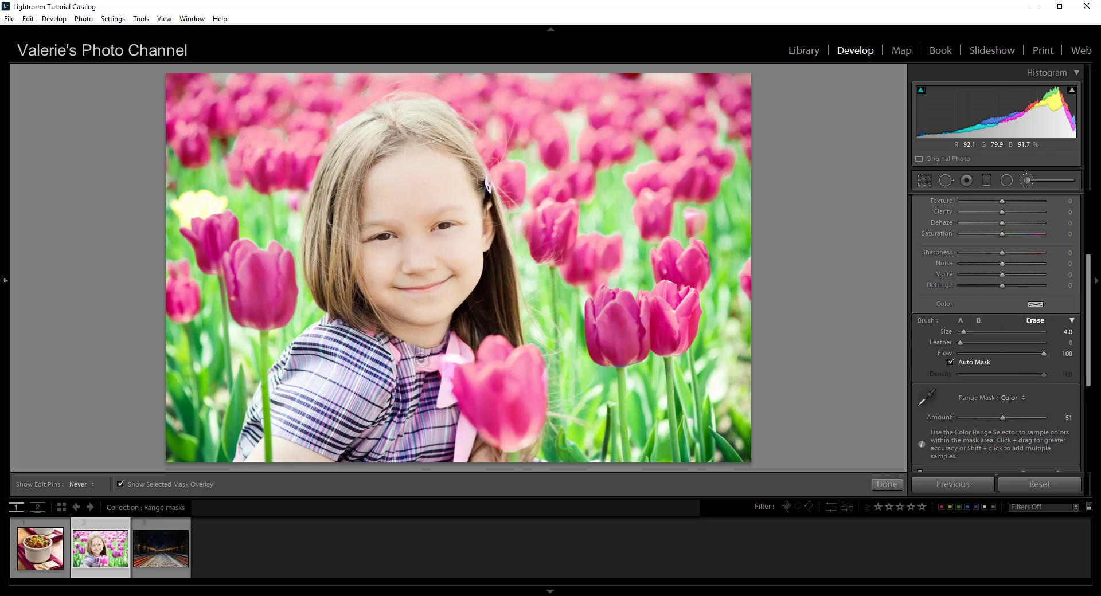
- Set Temp to -31 and Saturation to -19 with the mask overlay hidden, turning the tulips purple
{"action": "key", "text": "alt"}
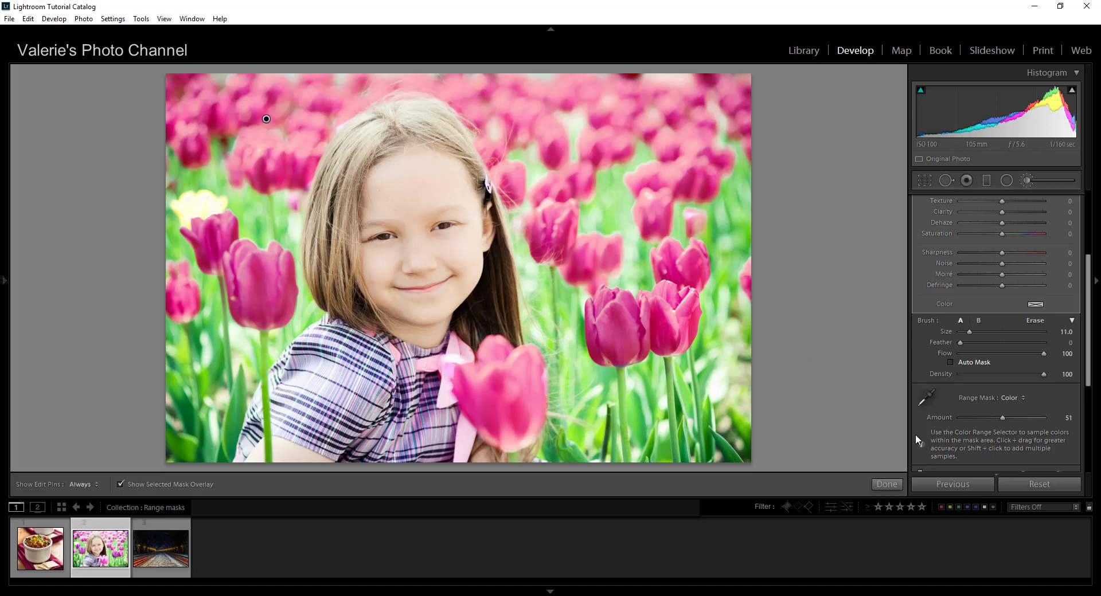
{"action": "scroll", "coordinate": [1022, 335], "scroll_direction": "up", "scroll_amount": 5}
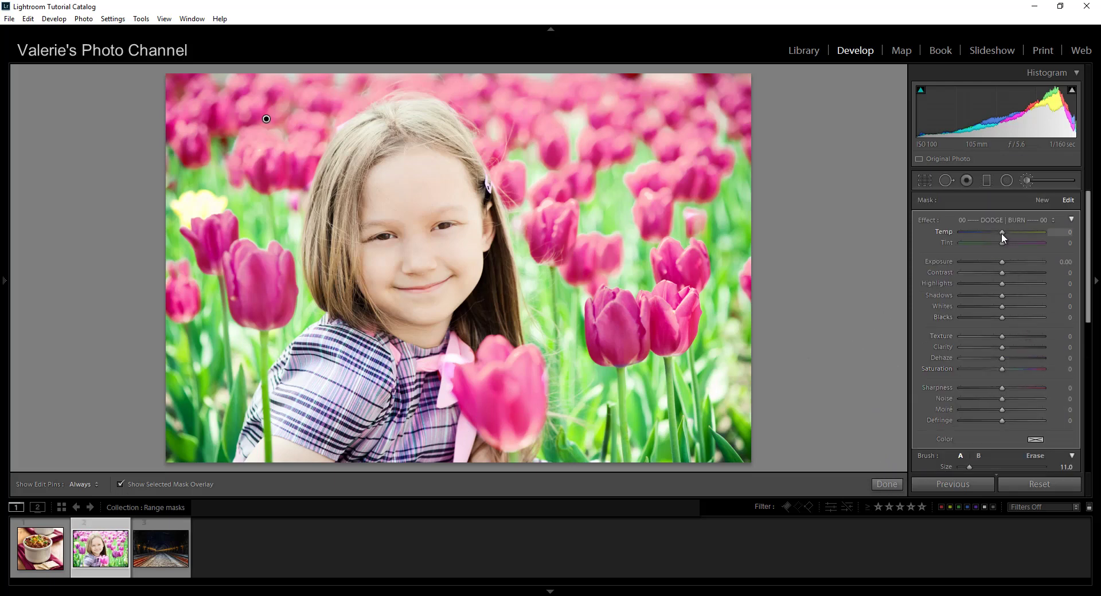
{"action": "left_click_drag", "start_coordinate": [1001, 234], "coordinate": [989, 235]}
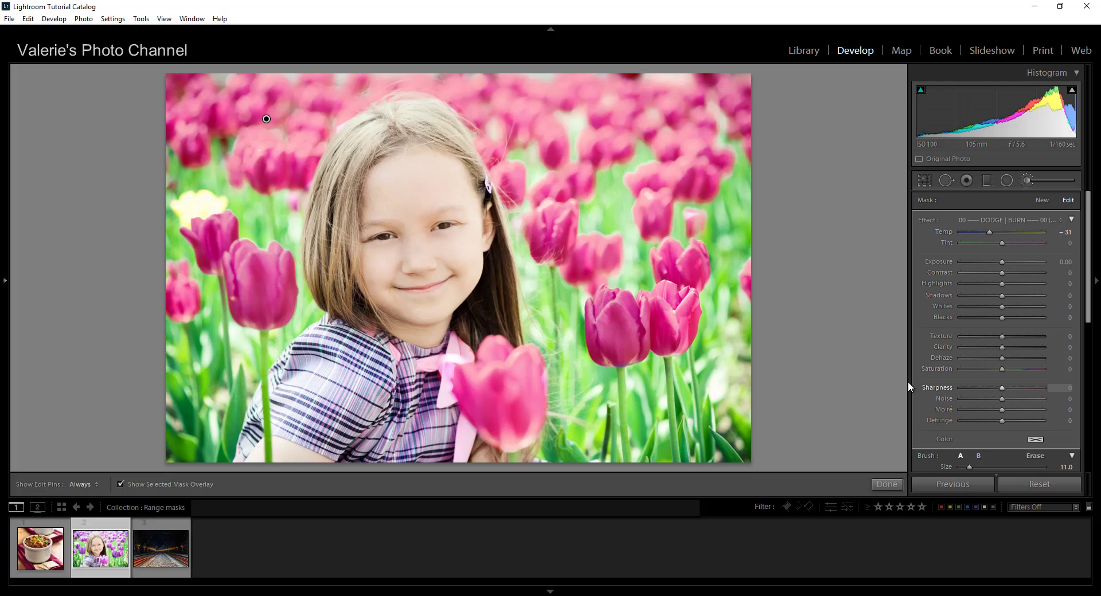
{"action": "left_click", "coordinate": [121, 483]}
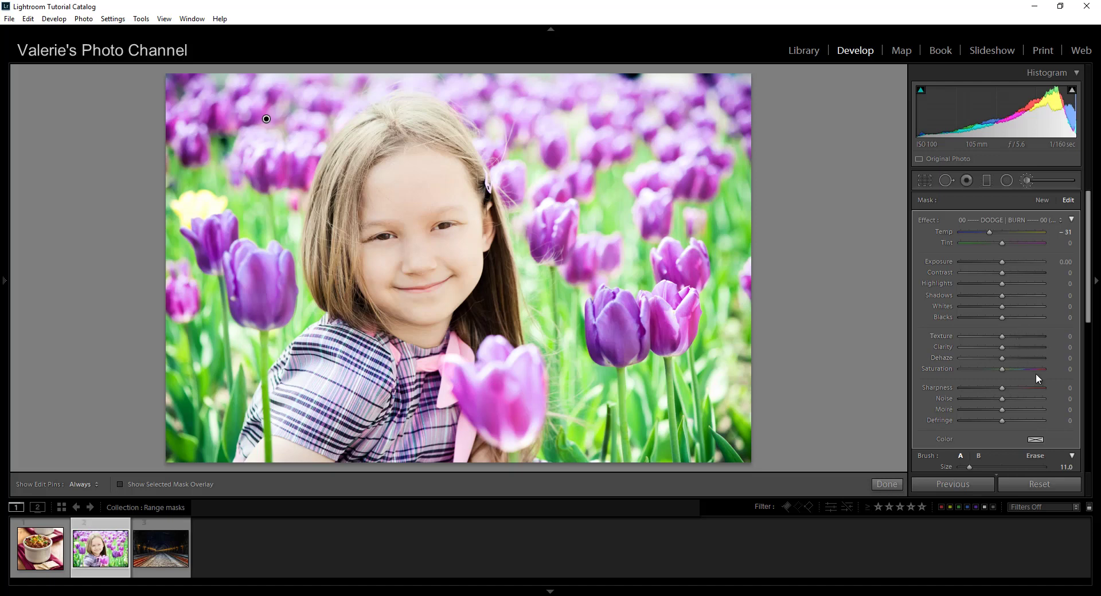
{"action": "left_click_drag", "start_coordinate": [1000, 370], "coordinate": [992, 371]}
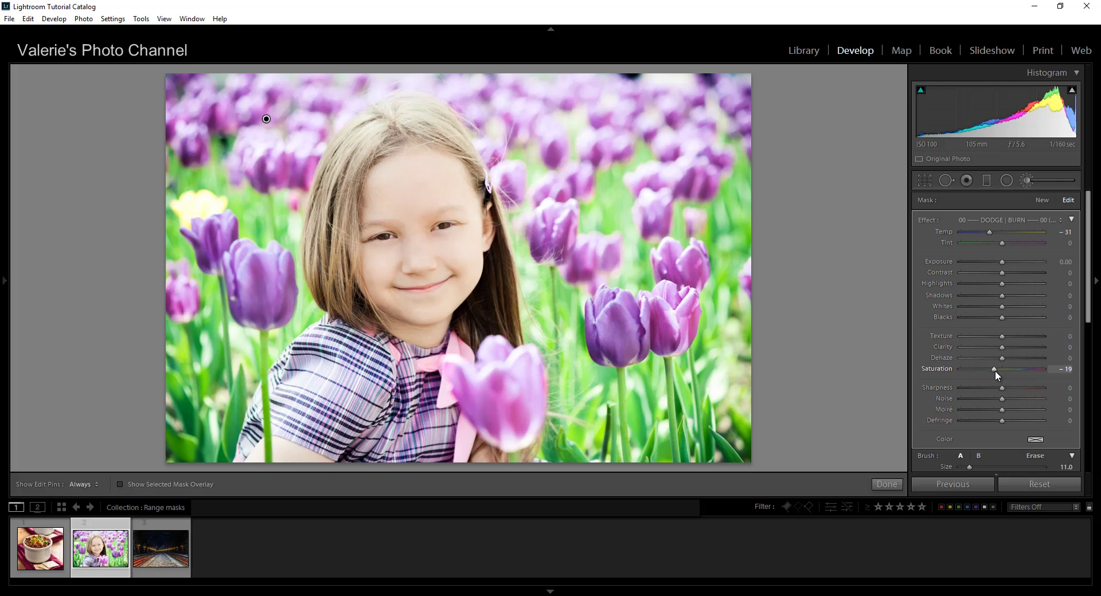
- Toggle the tulip adjustment off and on to compare, then commit it
{"action": "scroll", "coordinate": [984, 422], "scroll_direction": "down", "scroll_amount": 3}
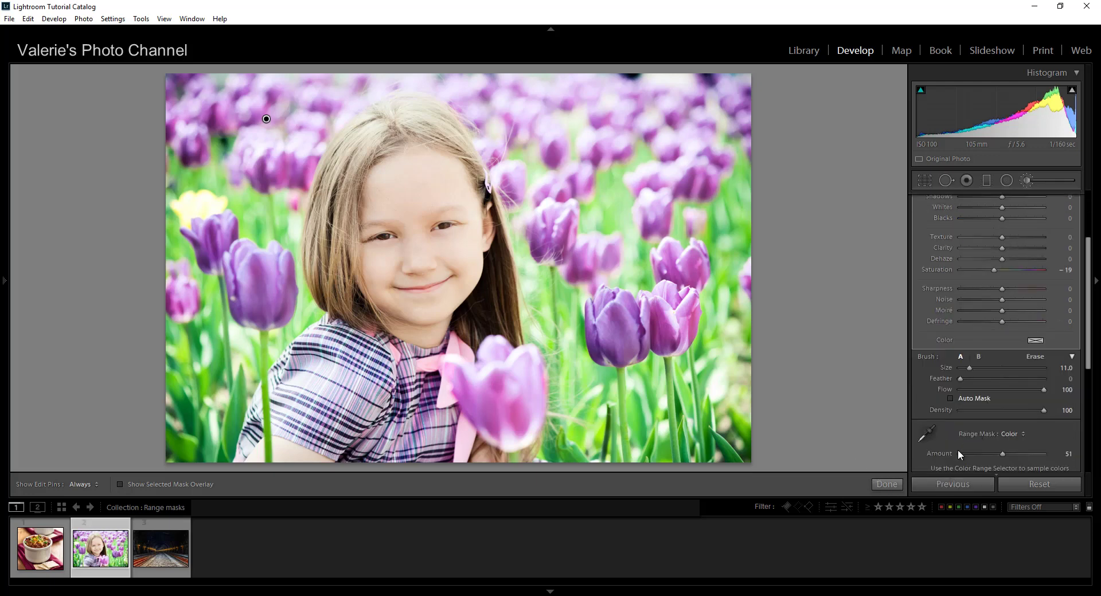
{"action": "scroll", "coordinate": [958, 447], "scroll_direction": "down", "scroll_amount": 4}
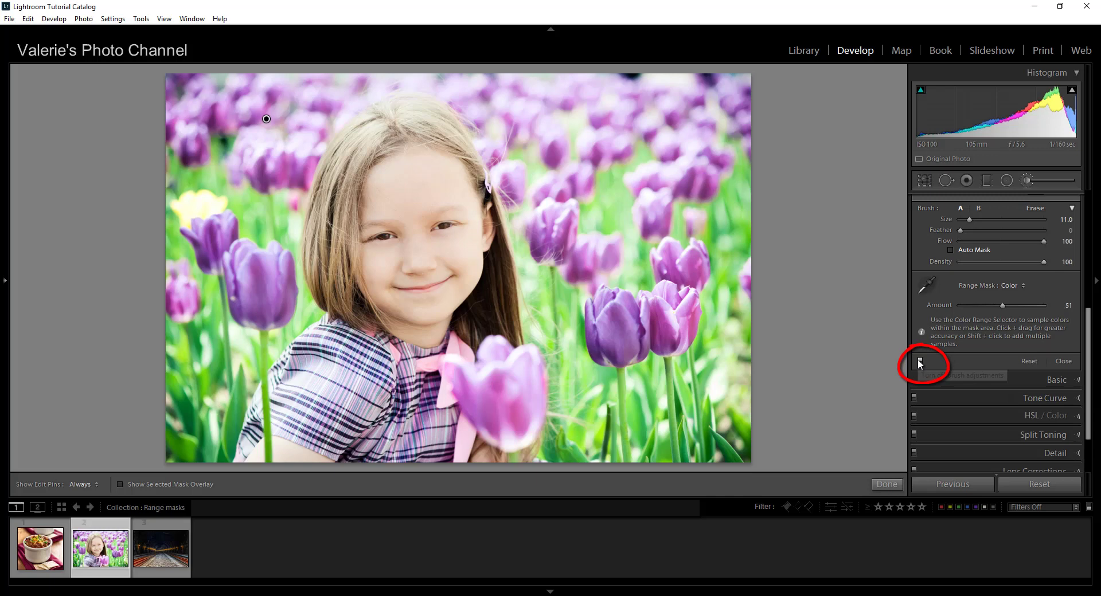
{"action": "left_click", "coordinate": [920, 362]}
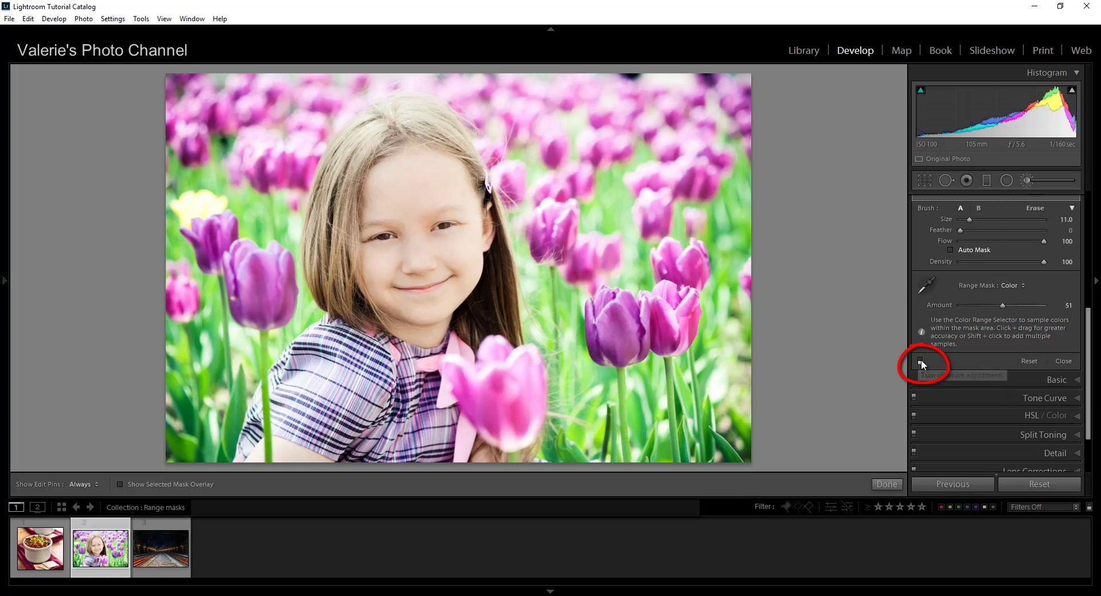
{"action": "left_click", "coordinate": [920, 361]}
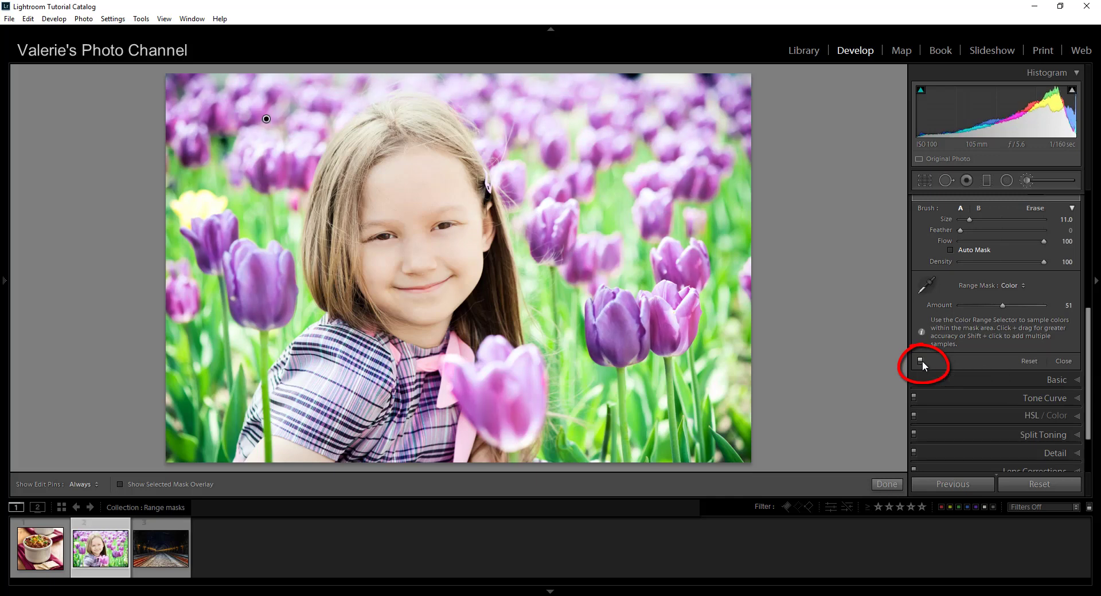
{"action": "left_click", "coordinate": [920, 361]}
{"action": "left_click", "coordinate": [920, 361]}
{"action": "left_click", "coordinate": [885, 483]}
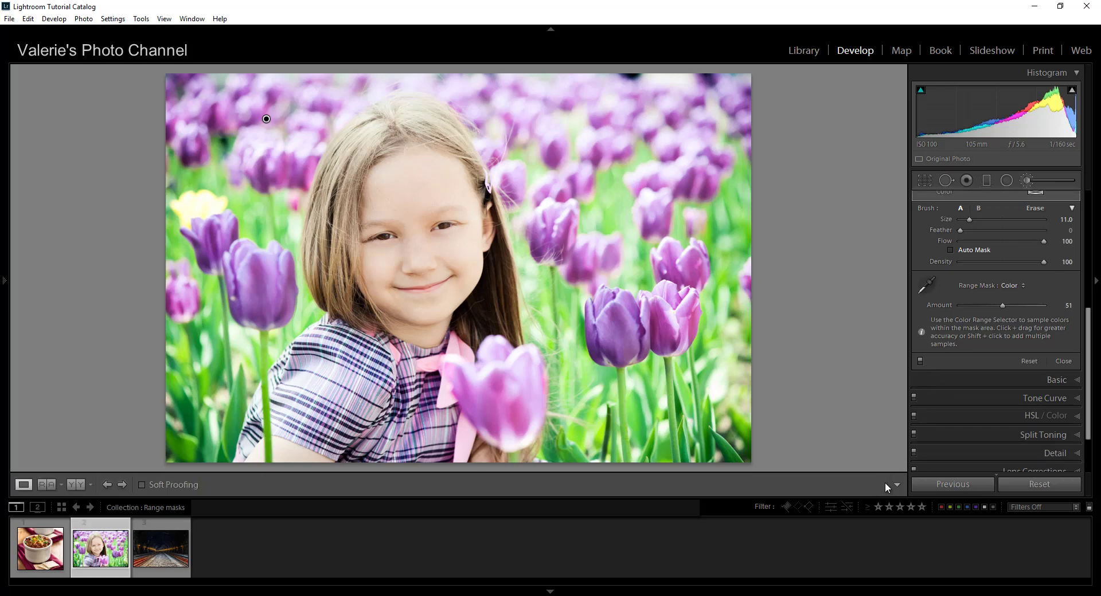
- Open the tunnel photo and draw a tall radial filter centred on the tunnel's far end
{"action": "left_click", "coordinate": [167, 559]}
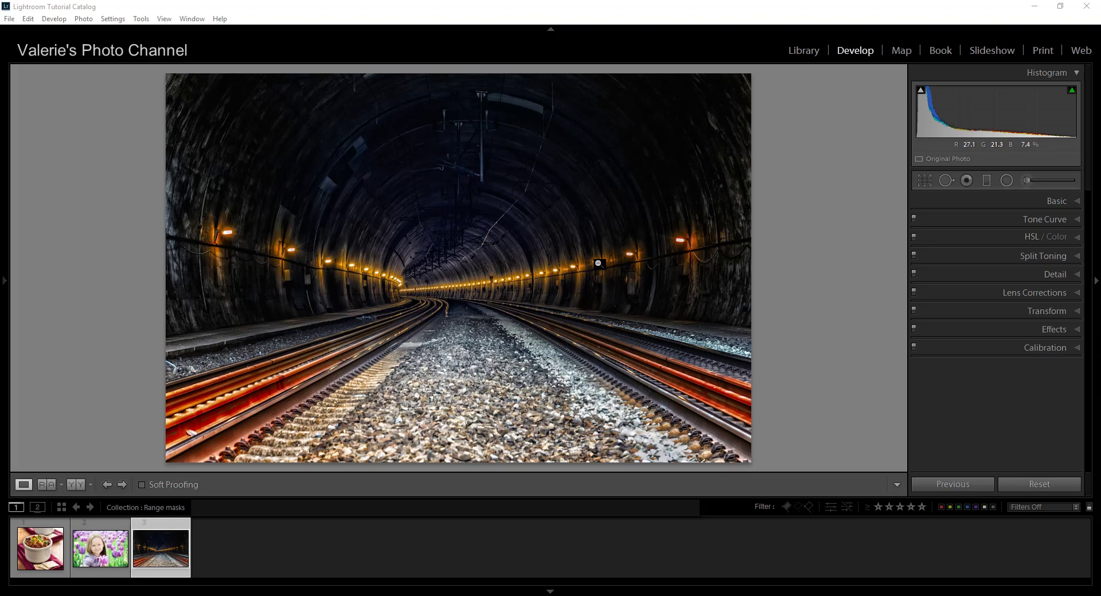
{"action": "left_click", "coordinate": [1006, 180]}
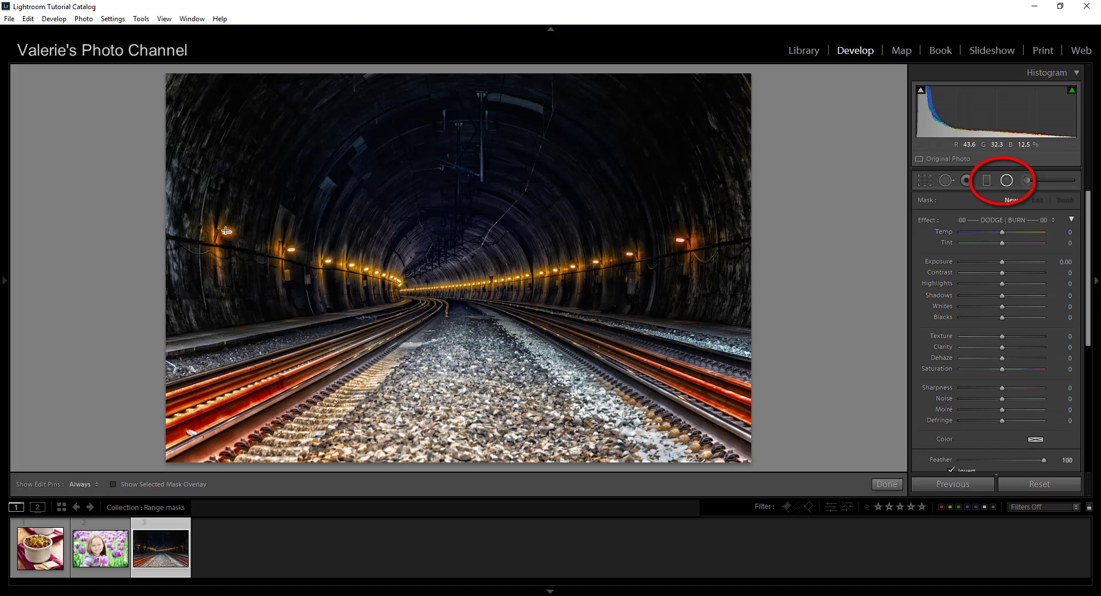
{"action": "left_click_drag", "start_coordinate": [226, 218], "coordinate": [519, 291]}
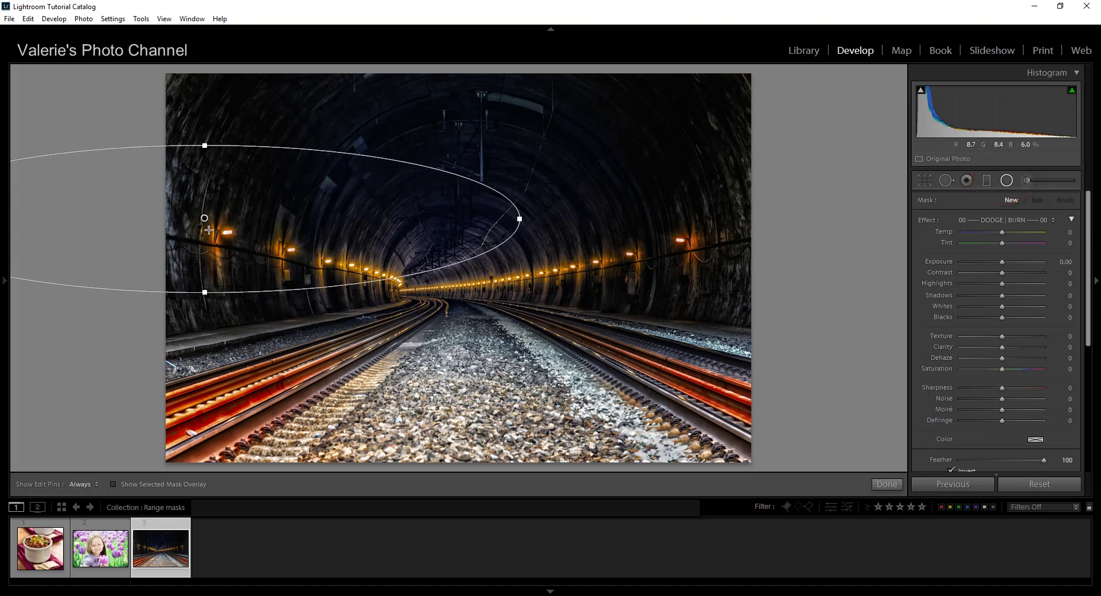
{"action": "left_click_drag", "start_coordinate": [302, 270], "coordinate": [439, 243]}
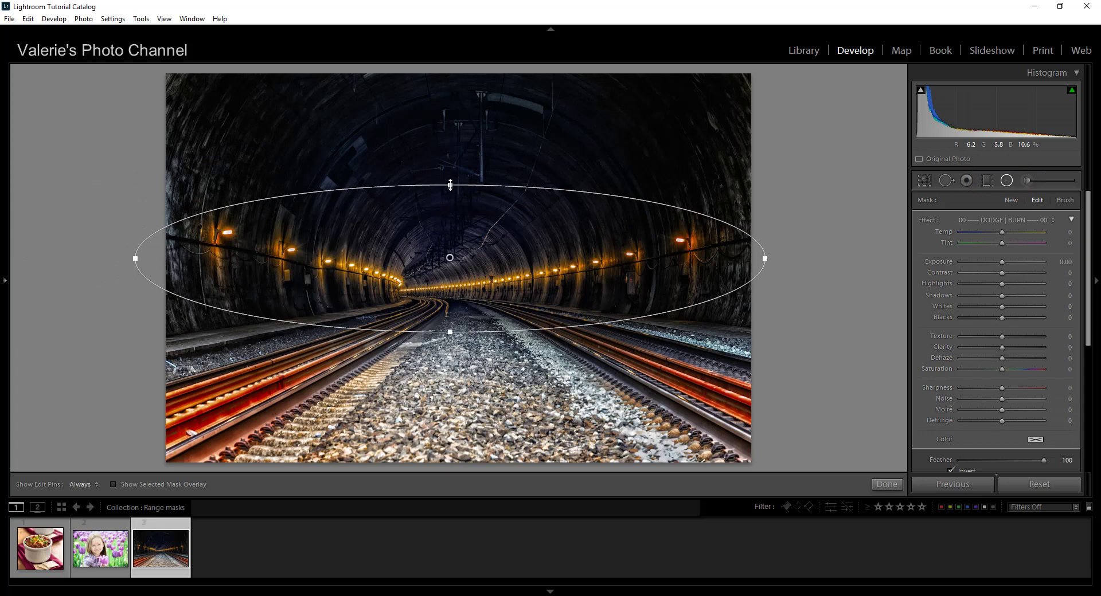
{"action": "left_click_drag", "start_coordinate": [450, 185], "coordinate": [450, 130]}
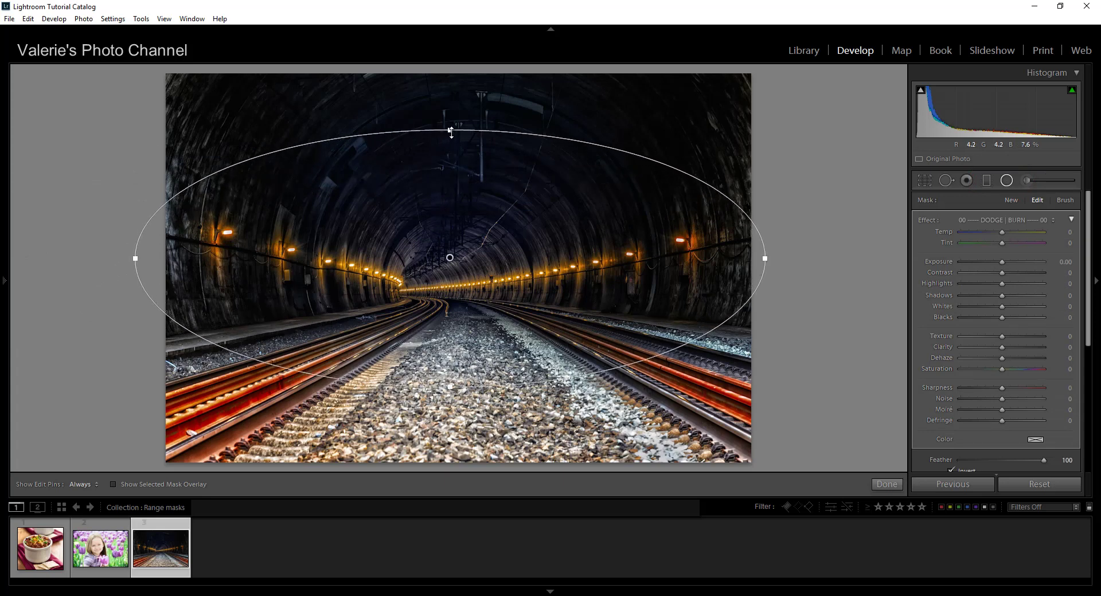
{"action": "scroll", "coordinate": [999, 336], "scroll_direction": "down", "scroll_amount": 2}
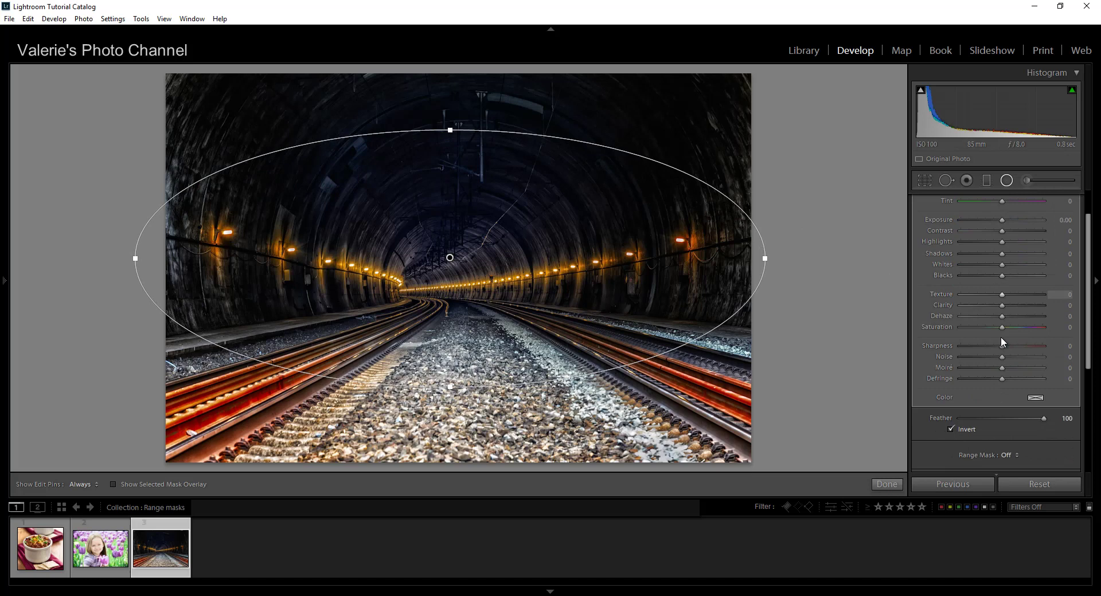
{"action": "scroll", "coordinate": [999, 336], "scroll_direction": "down", "scroll_amount": 2}
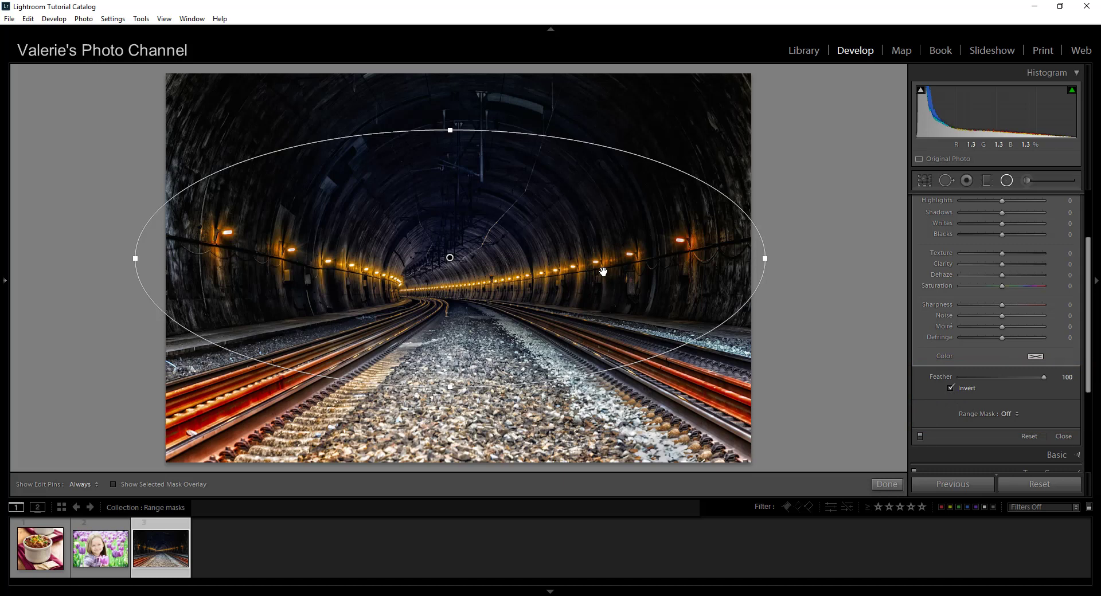
- Give the tunnel's radial filter a Luminance range mask of 0–56, briefly previewing the luminance mask
{"action": "key", "text": "o"}
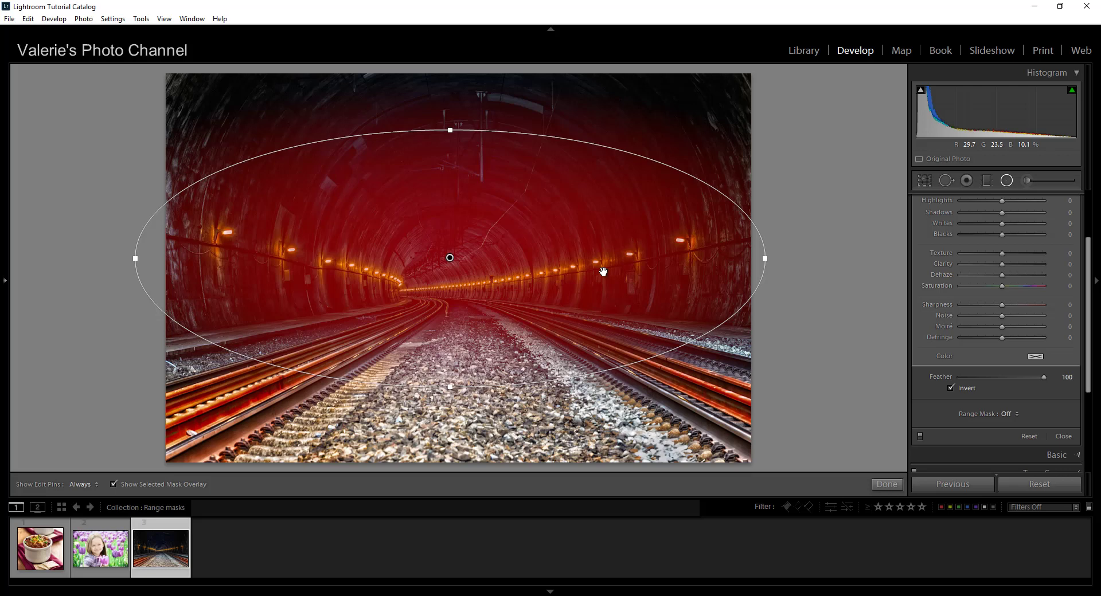
{"action": "left_click", "coordinate": [1016, 414]}
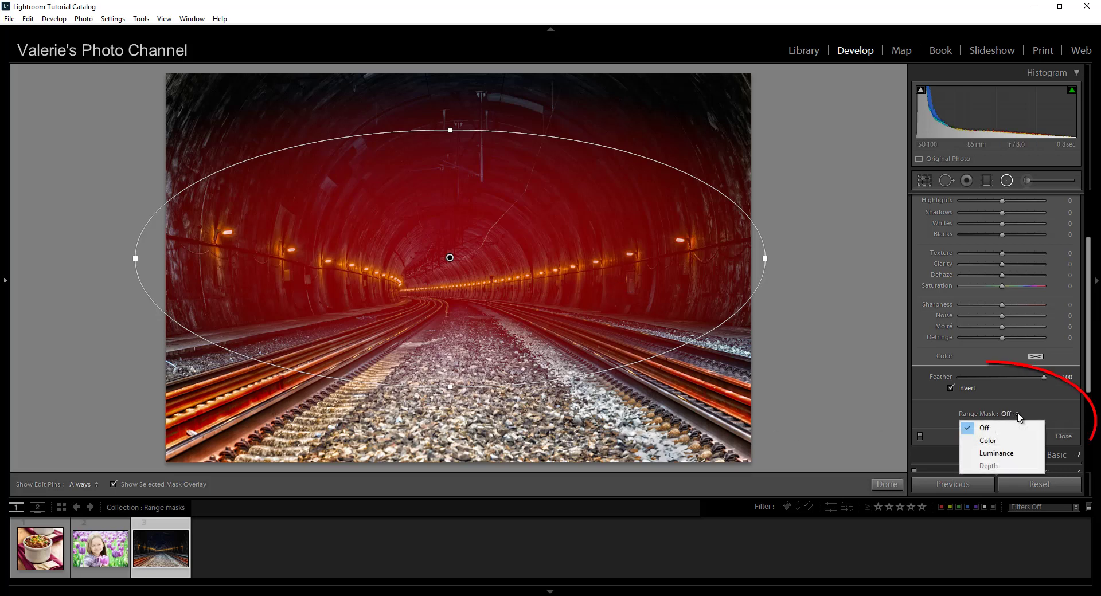
{"action": "left_click", "coordinate": [1007, 452]}
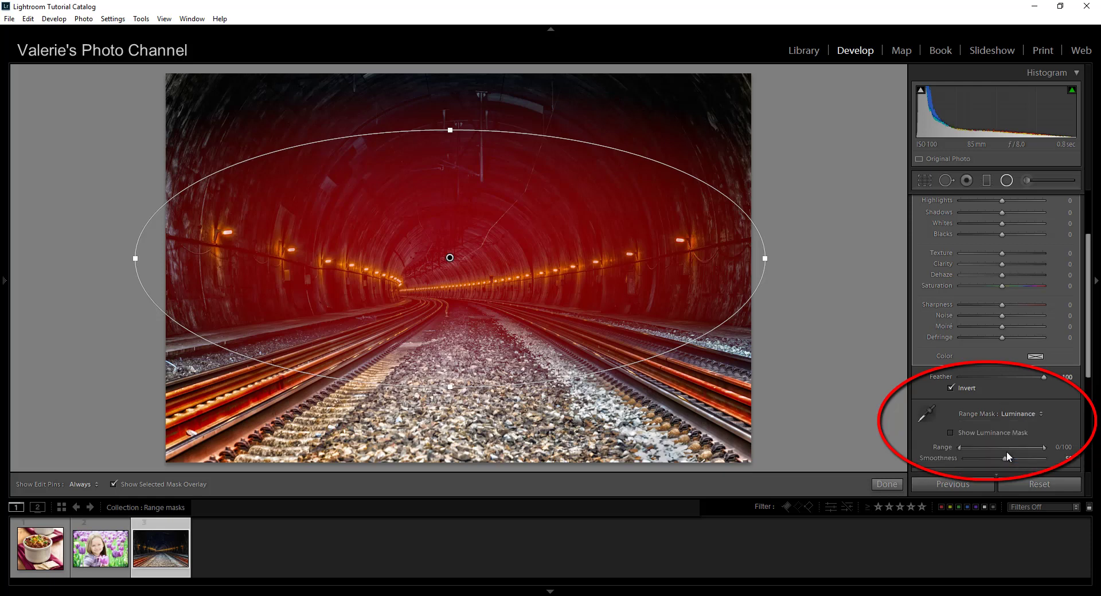
{"action": "scroll", "coordinate": [1048, 423], "scroll_direction": "down", "scroll_amount": 2}
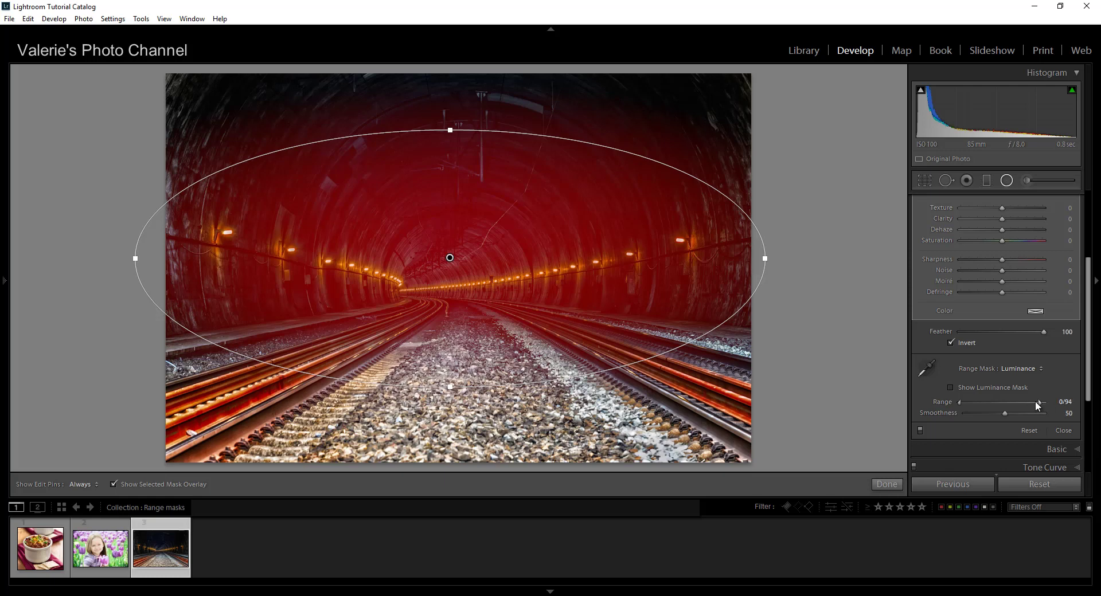
{"action": "left_click_drag", "start_coordinate": [1037, 404], "coordinate": [1029, 404]}
{"action": "left_click", "coordinate": [951, 388]}
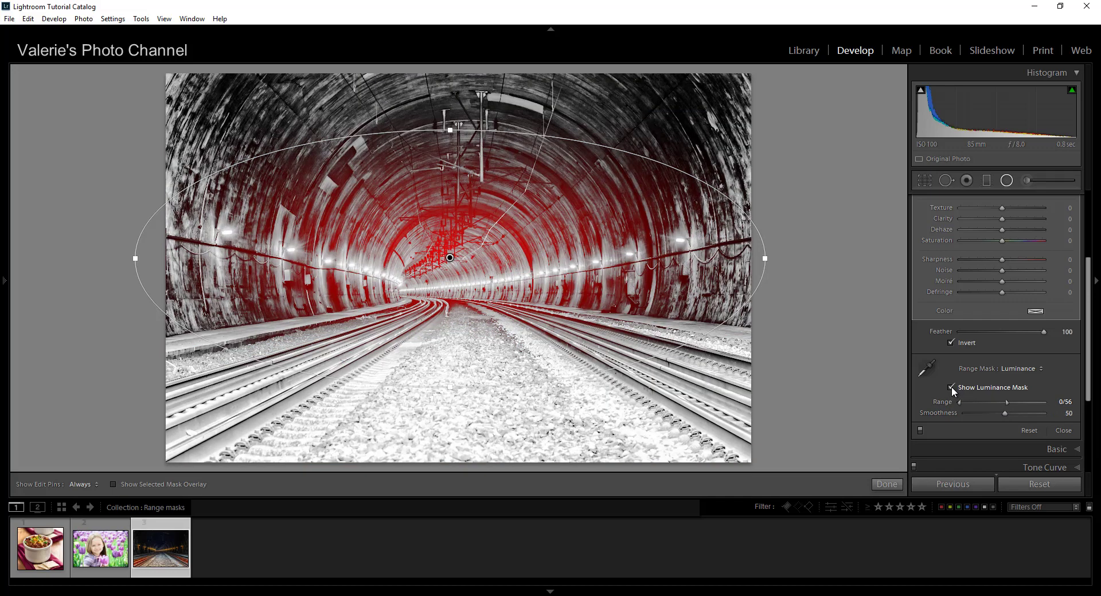
{"action": "left_click", "coordinate": [951, 389]}
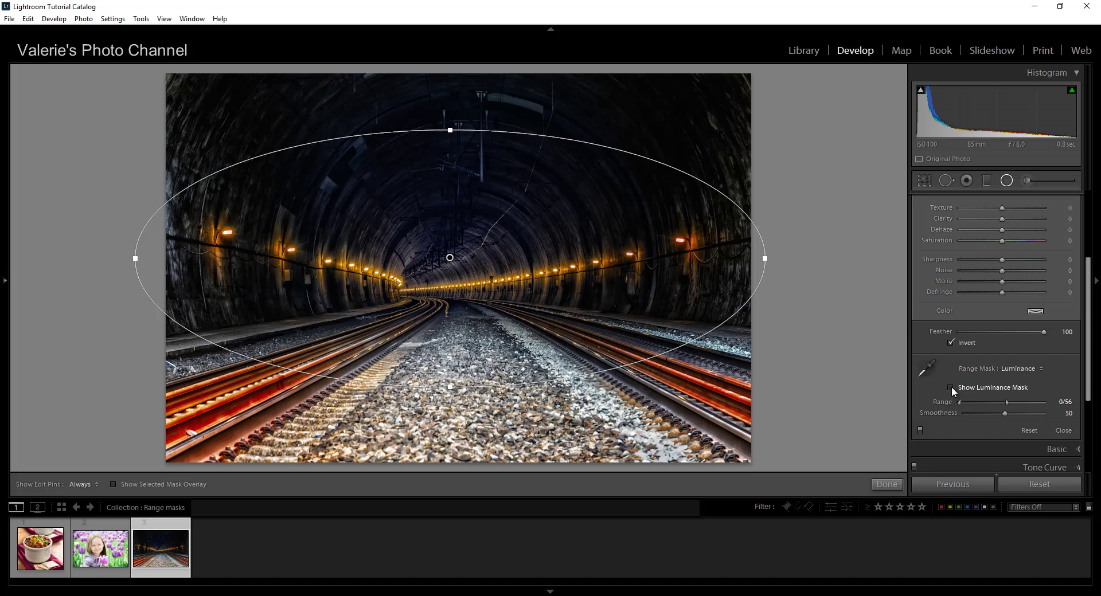
- Raise the radial filter's Exposure to 3.17 and Clarity to 33
{"action": "scroll", "coordinate": [1059, 364], "scroll_direction": "up", "scroll_amount": 4}
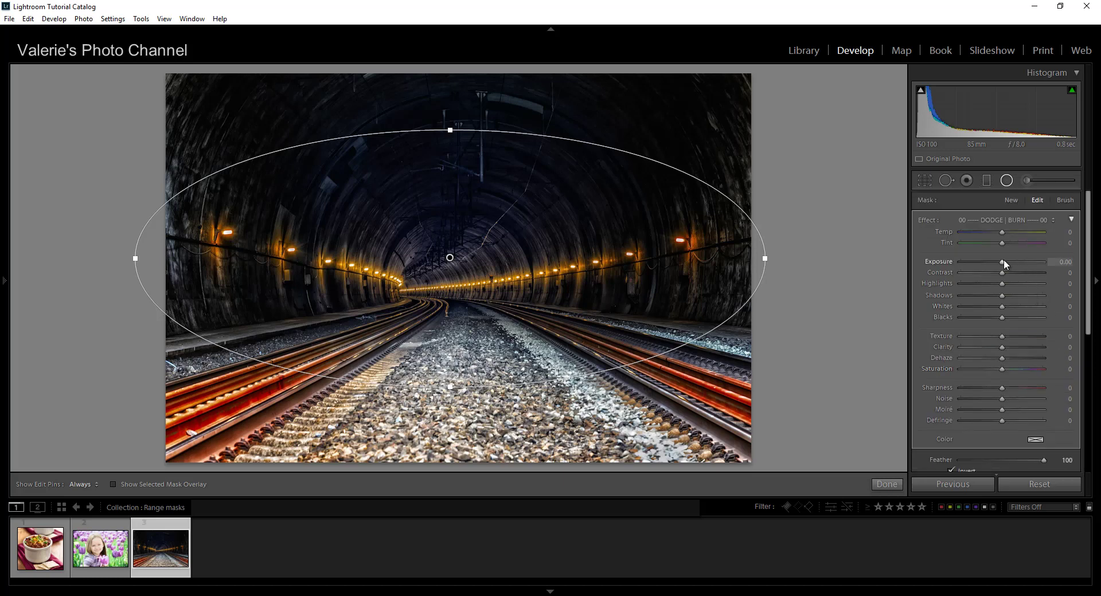
{"action": "left_click_drag", "start_coordinate": [1008, 260], "coordinate": [1036, 263]}
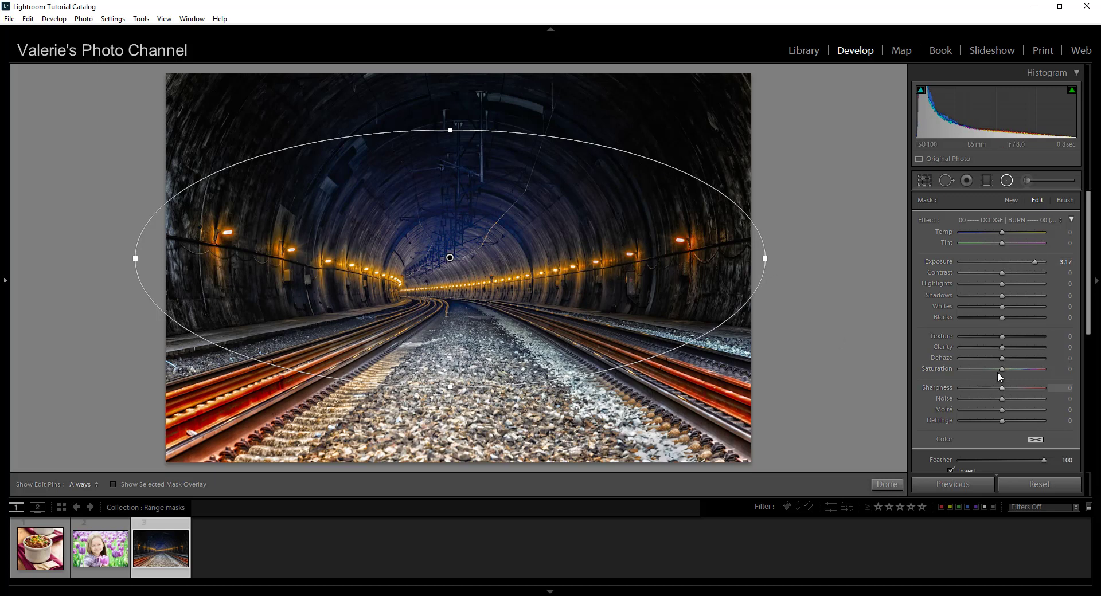
{"action": "left_click_drag", "start_coordinate": [1014, 348], "coordinate": [1014, 348]}
- Toggle the radial filter off and on to compare, then commit it with Done
{"action": "scroll", "coordinate": [1003, 367], "scroll_direction": "down", "scroll_amount": 3}
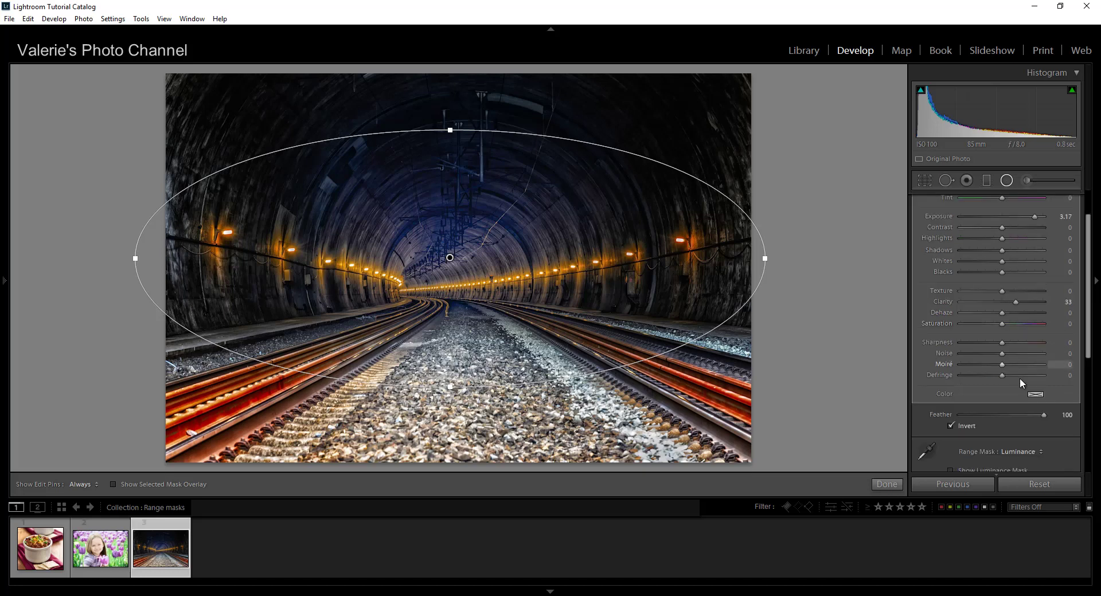
{"action": "scroll", "coordinate": [1026, 380], "scroll_direction": "down", "scroll_amount": 2}
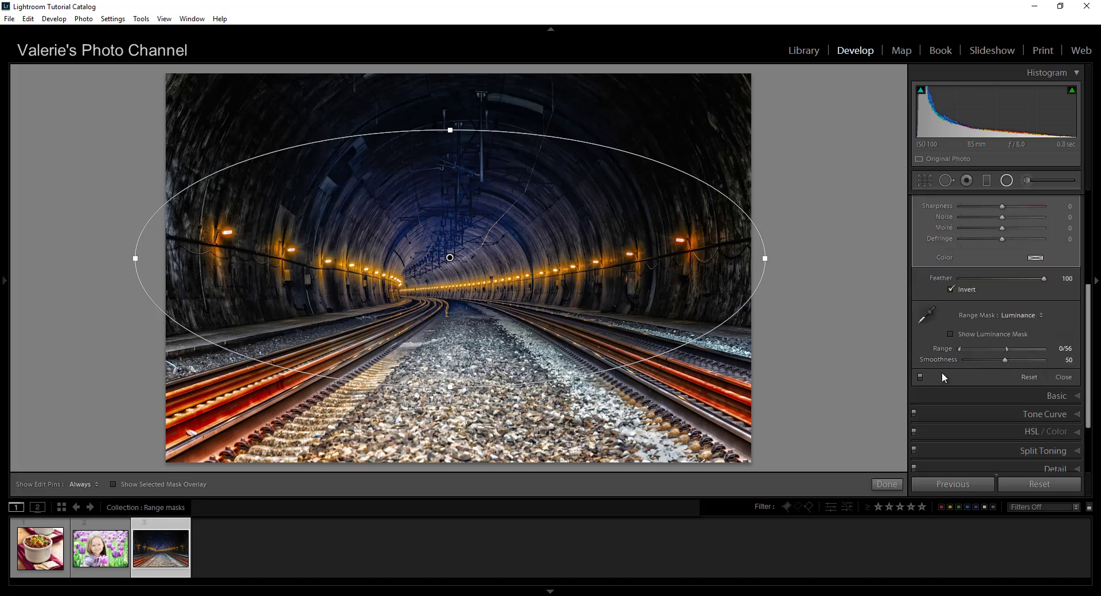
{"action": "left_click", "coordinate": [922, 376]}
{"action": "left_click", "coordinate": [921, 376]}
{"action": "left_click", "coordinate": [886, 485]}
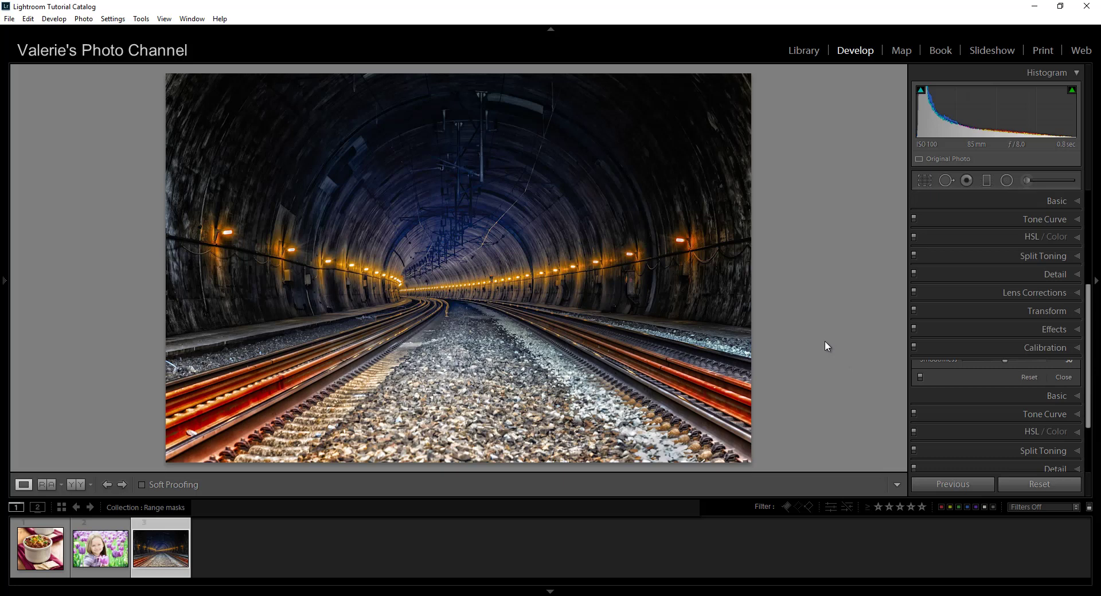